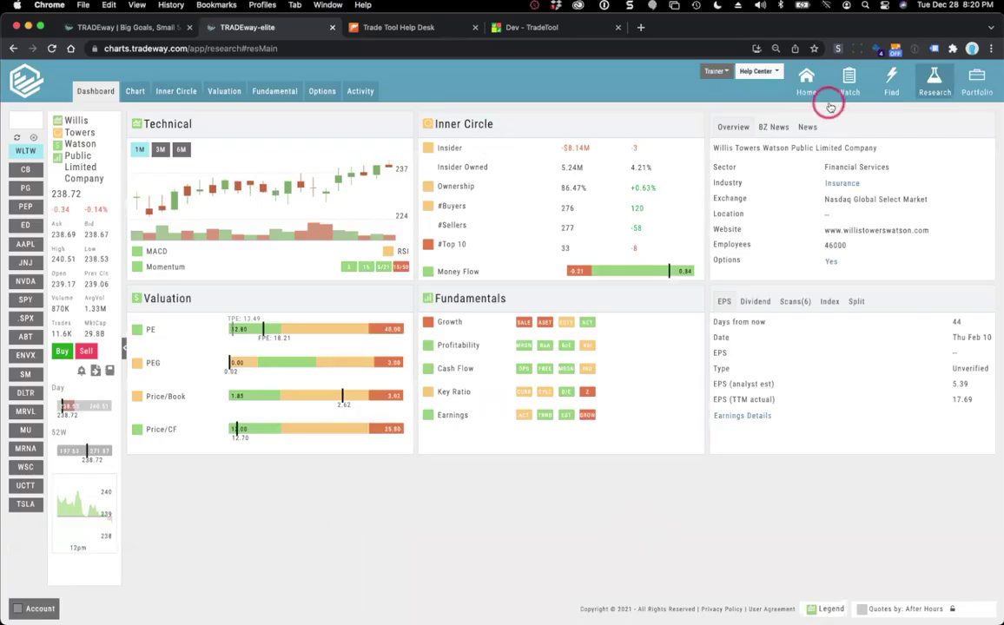
Step: Leave the Willis Towers Watson dashboard for the Home Market page
mouse_move(808, 94)
click(768, 110)
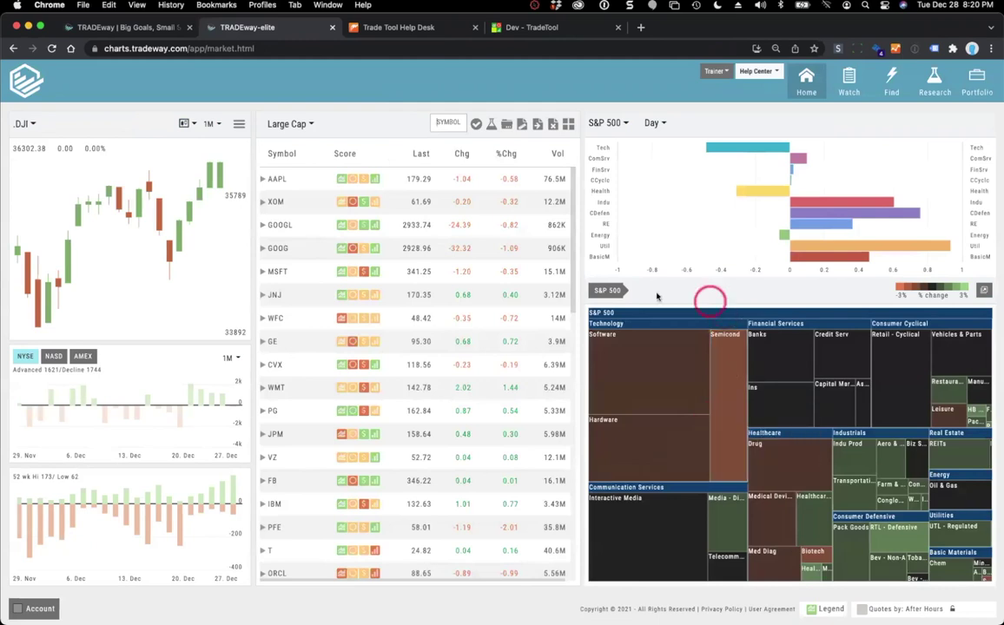
Step: In the Account panel's Add Account form, pick ChoiceTrade Virtual as the brokerage and accept the terms
mouse_move(36, 608)
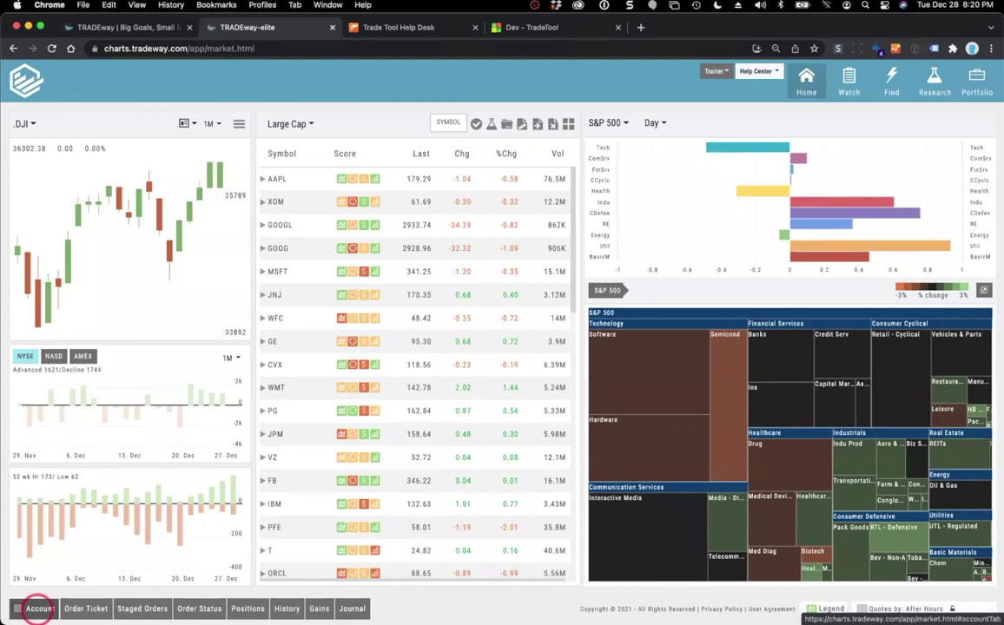
click(38, 608)
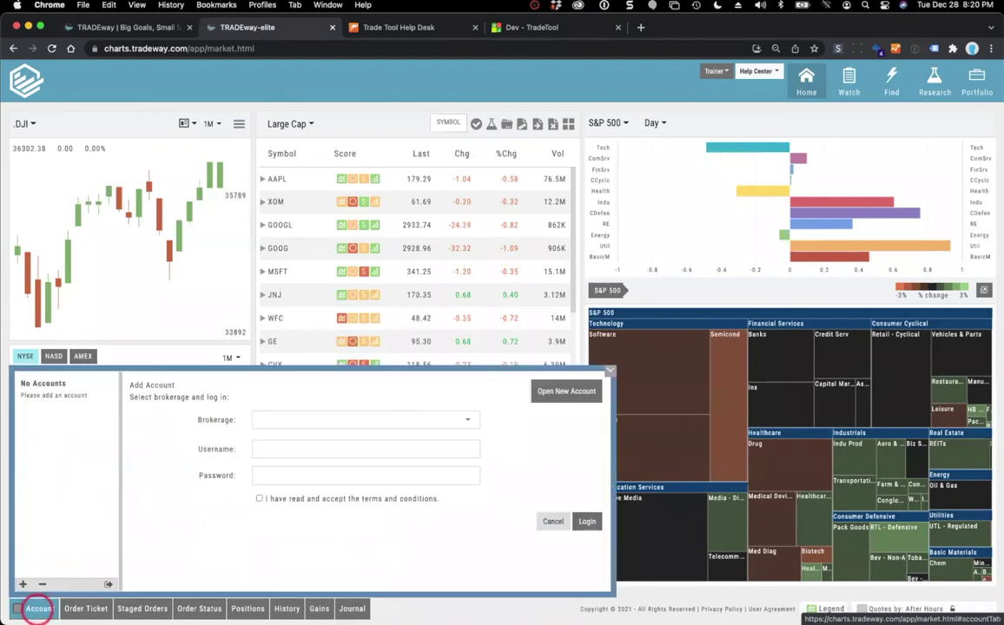
click(258, 420)
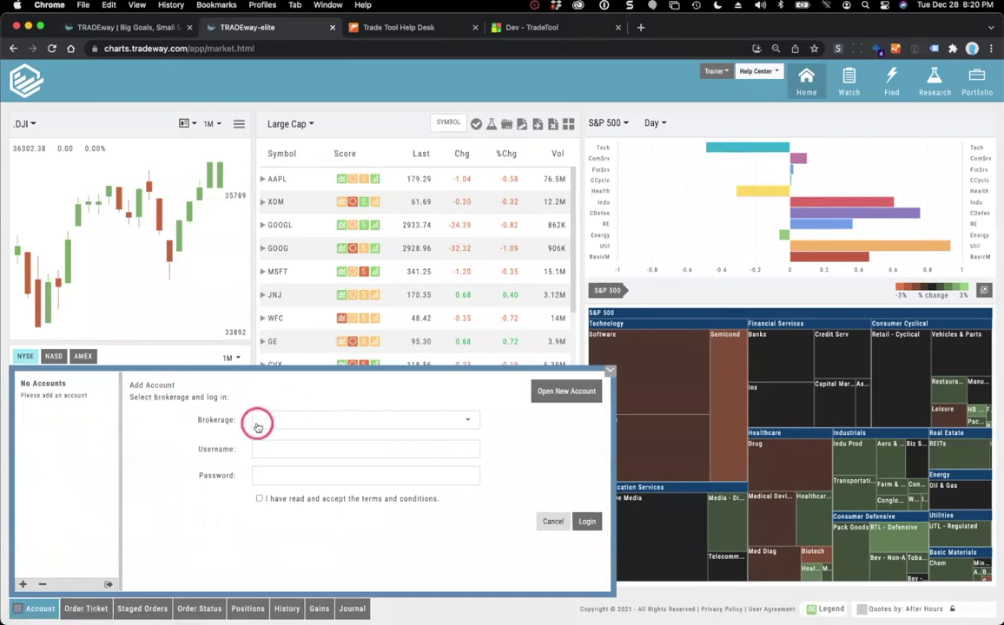
click(404, 417)
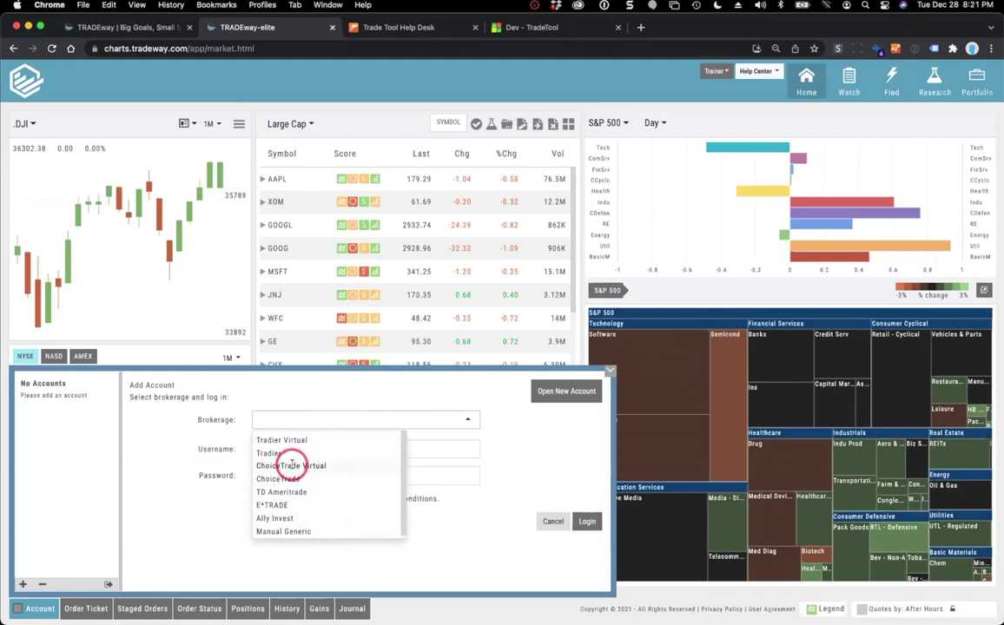
click(292, 465)
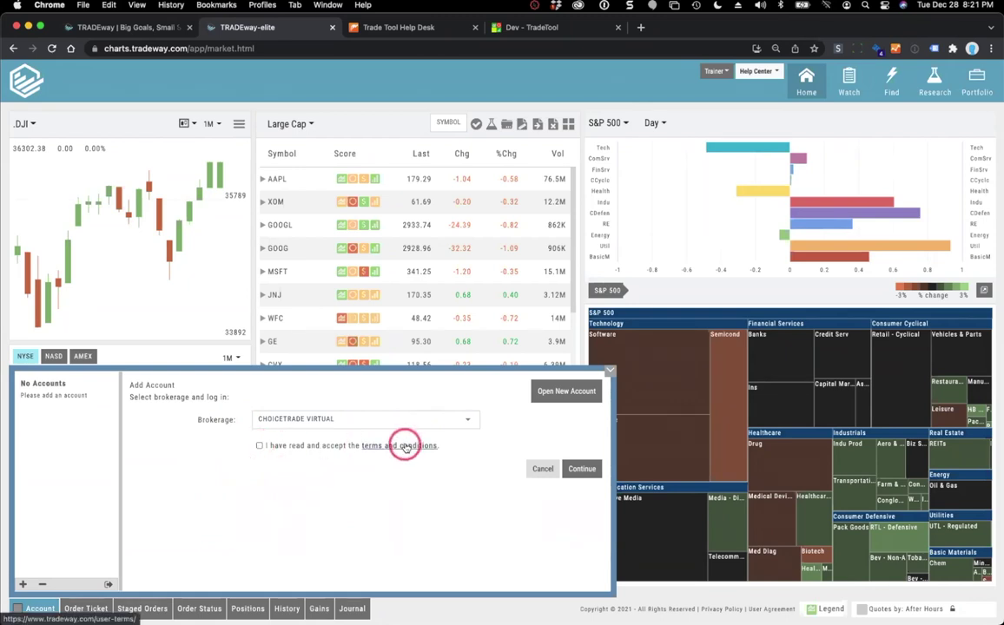
click(259, 445)
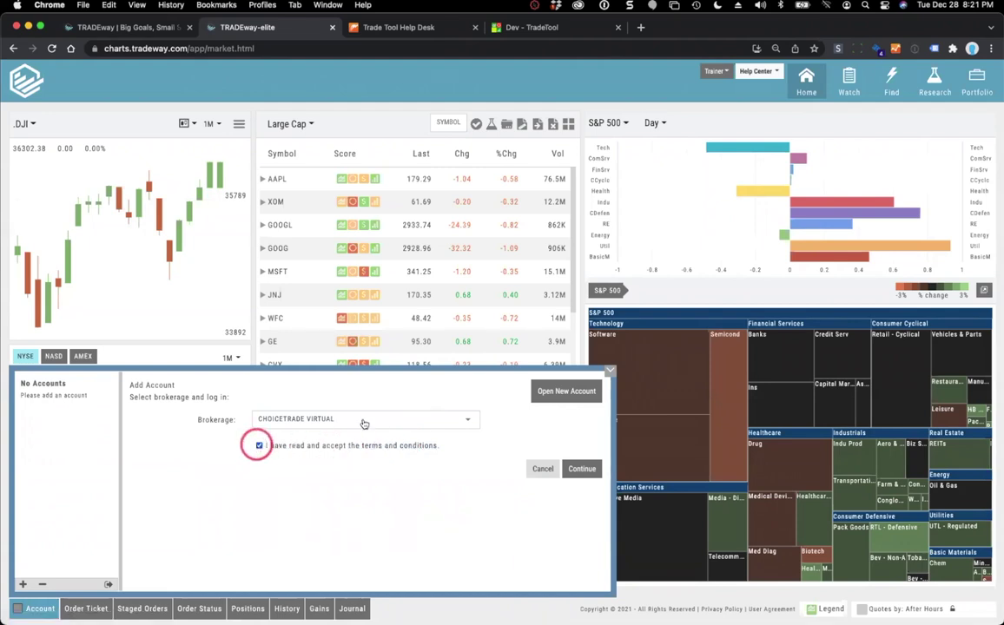
Step: Add the account with nickname My Choice Trade Virtual and a yellow colour tag
click(582, 468)
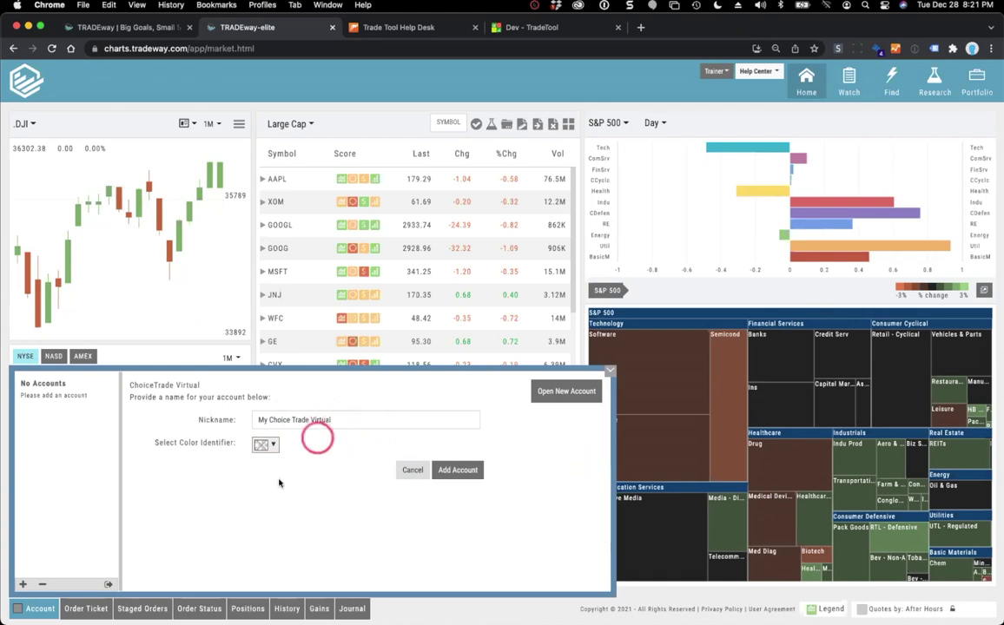
click(273, 445)
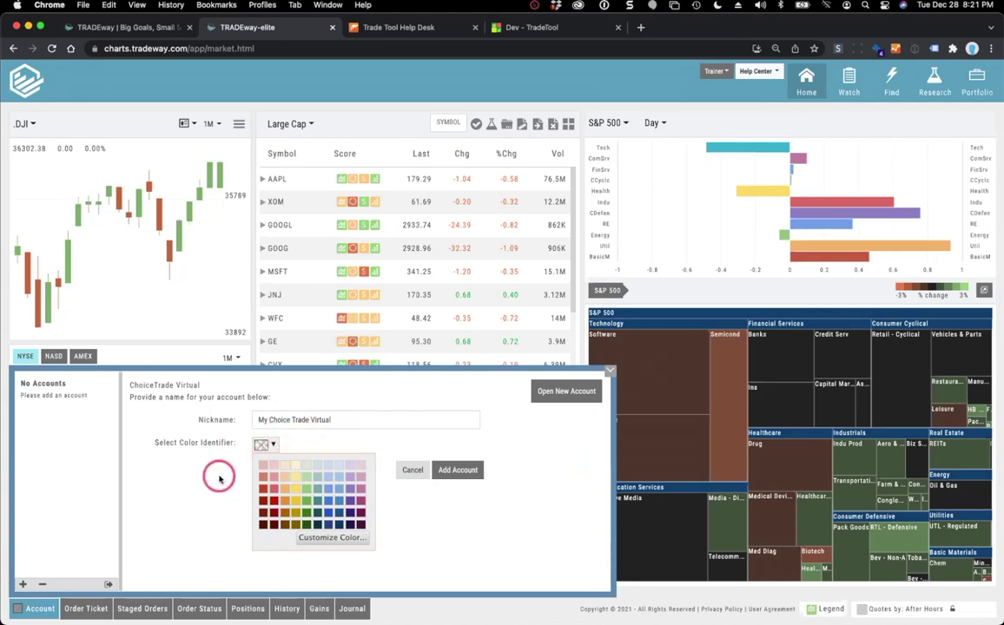
click(296, 492)
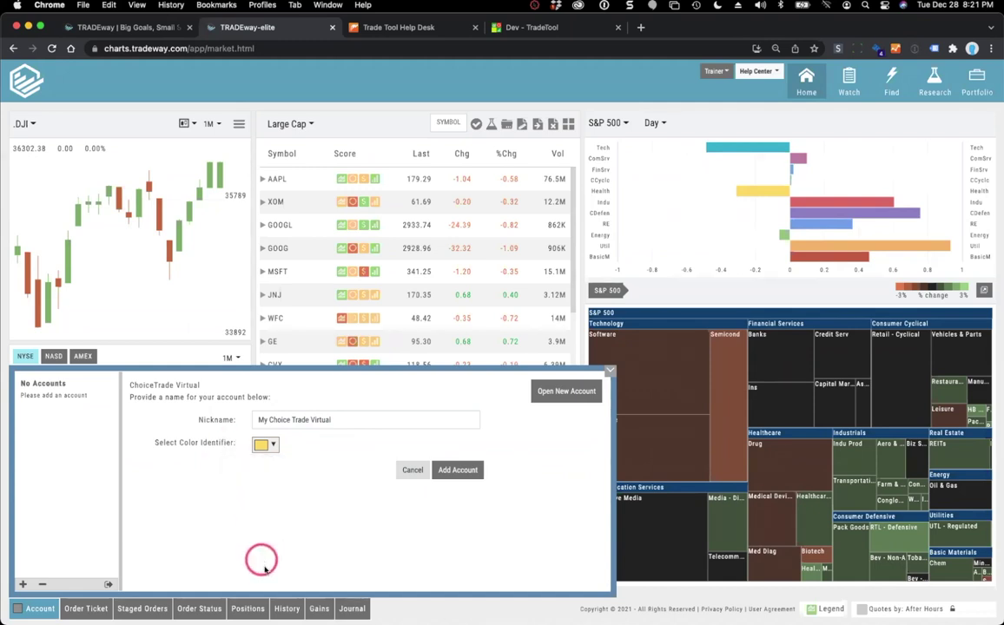
click(468, 474)
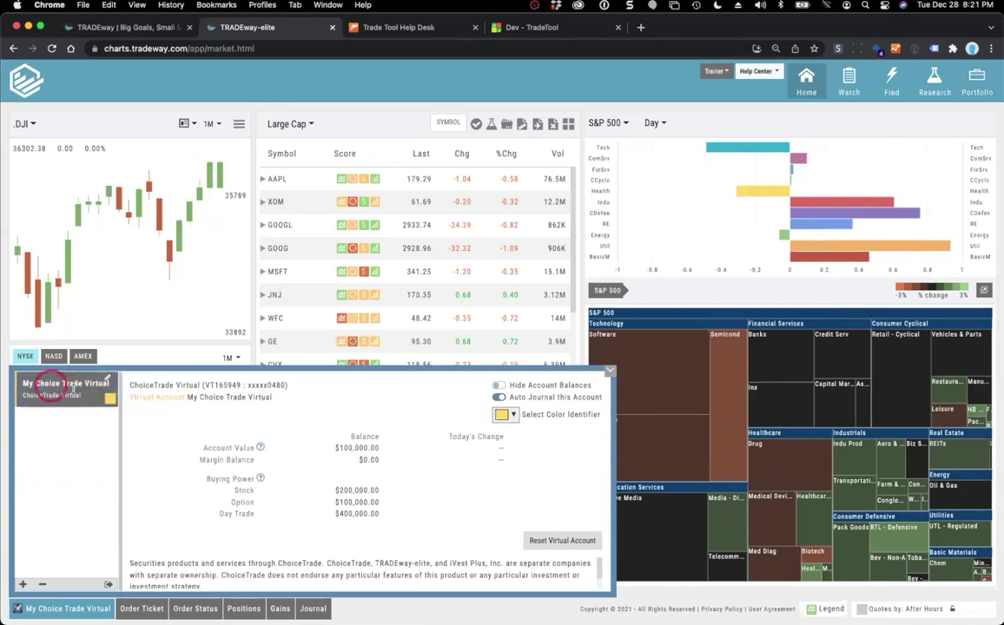
Step: View the My Choice Trade Virtual balances, showing $100,000.00 account value
click(38, 386)
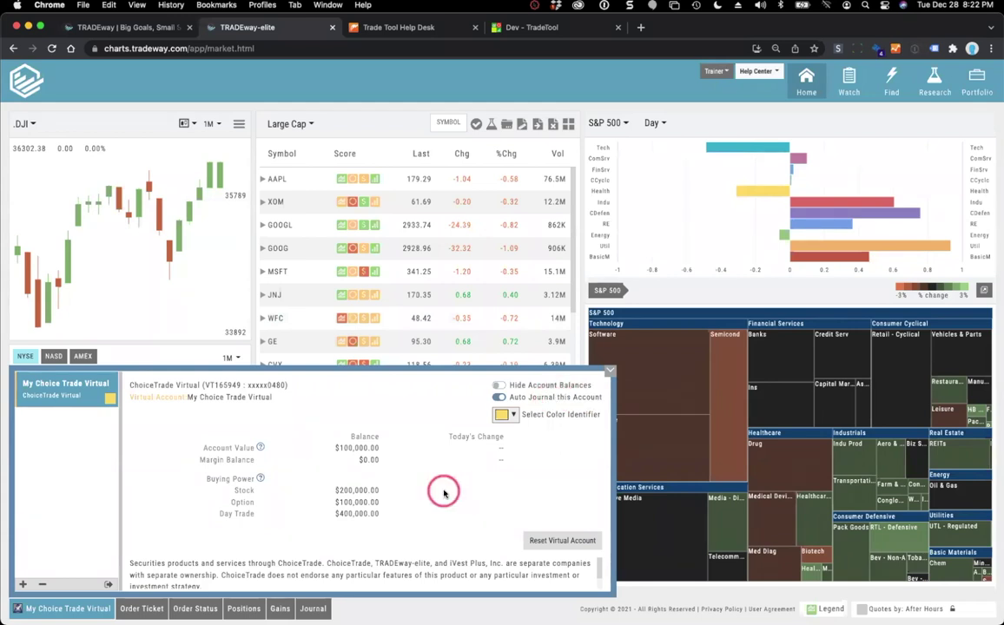
Step: Browse AAPL's Chart and Inner Circle research, then open a 100-share buy ticket at 179.46 limit
click(374, 98)
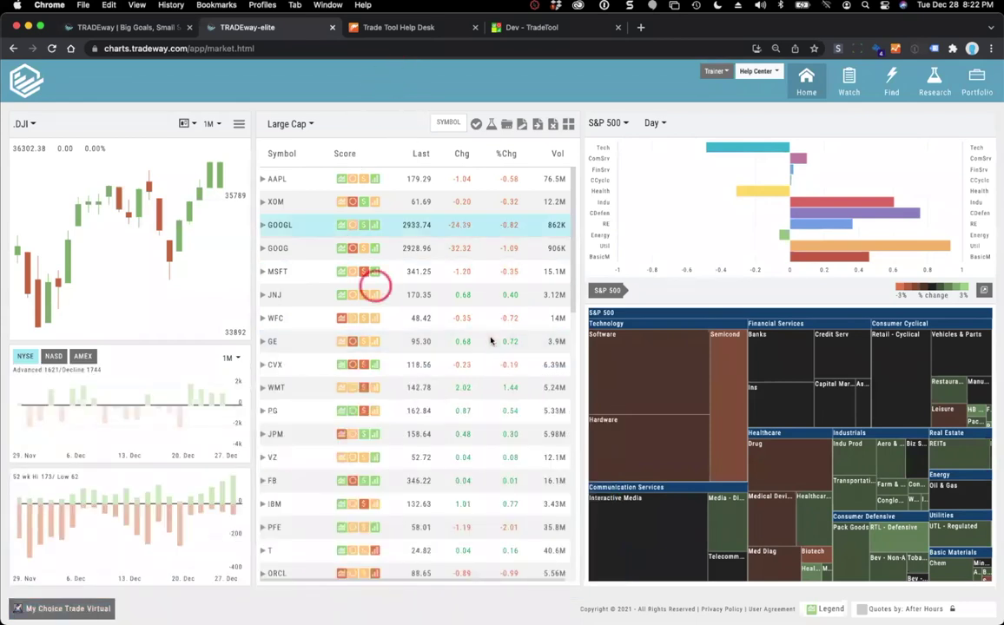
click(280, 179)
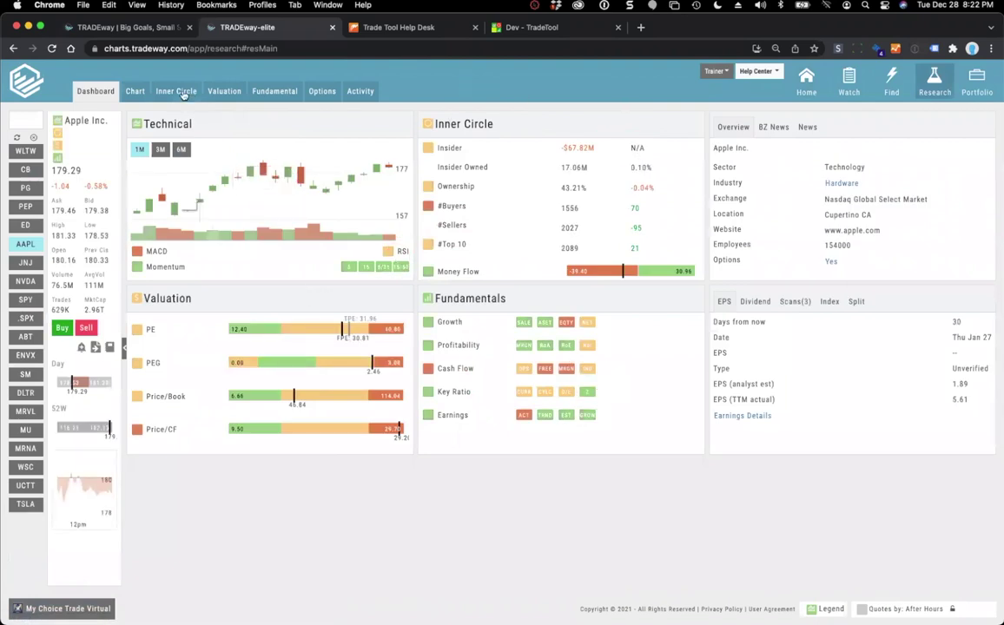
click(139, 93)
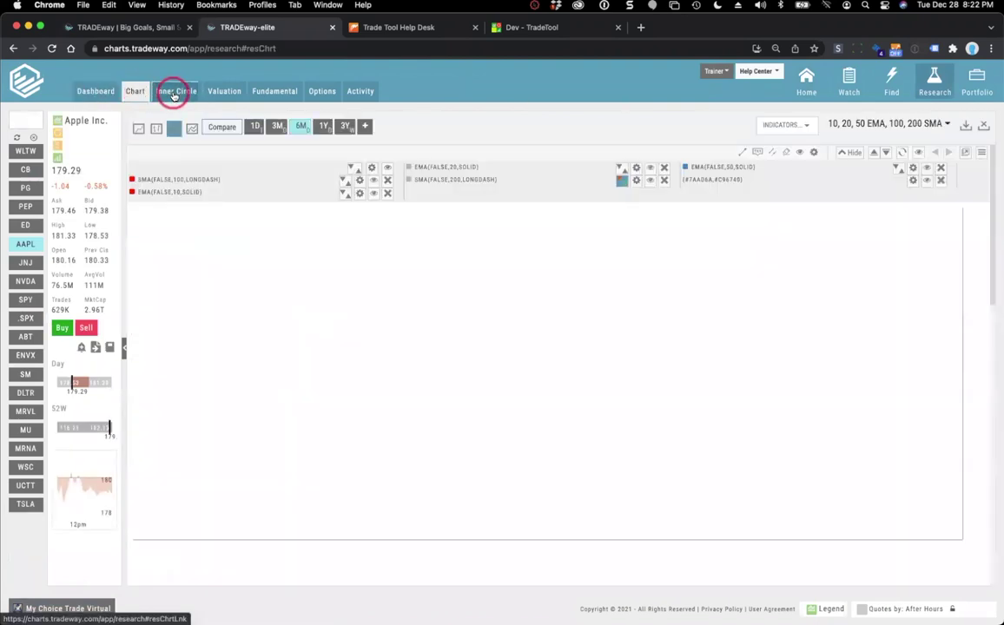
click(165, 95)
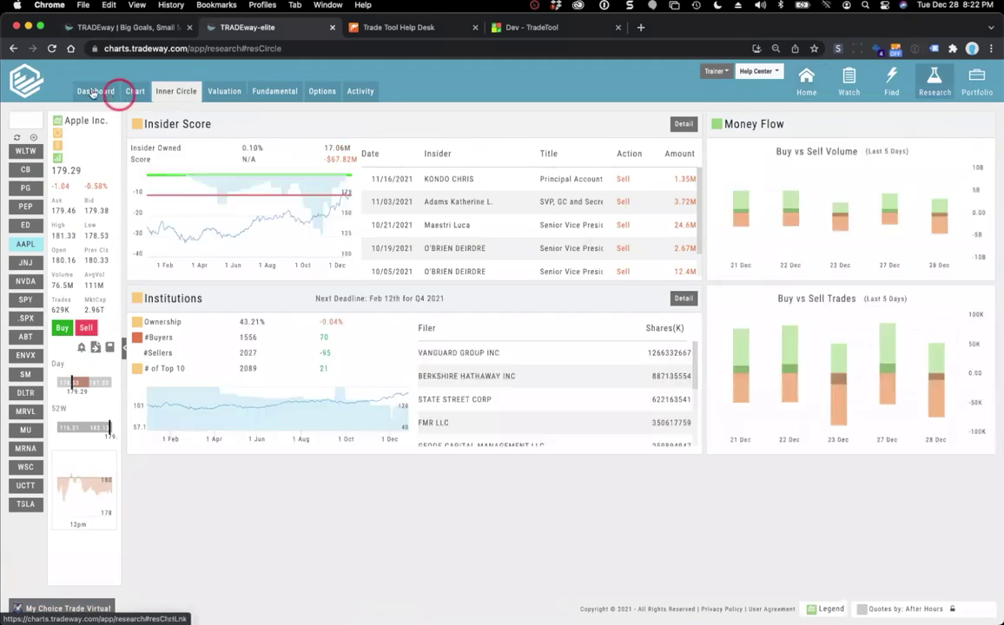
click(92, 93)
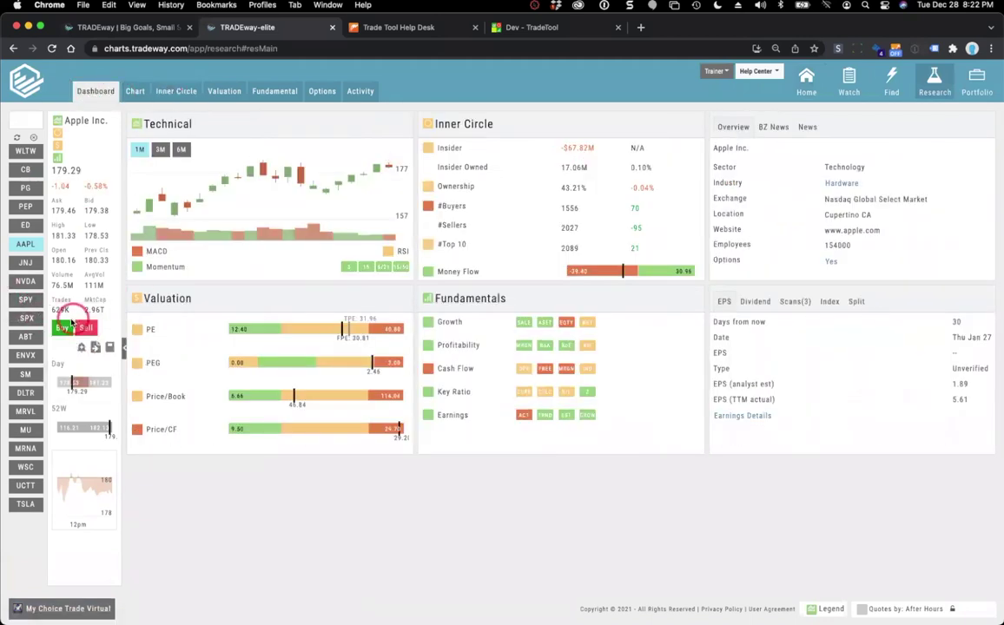
click(67, 325)
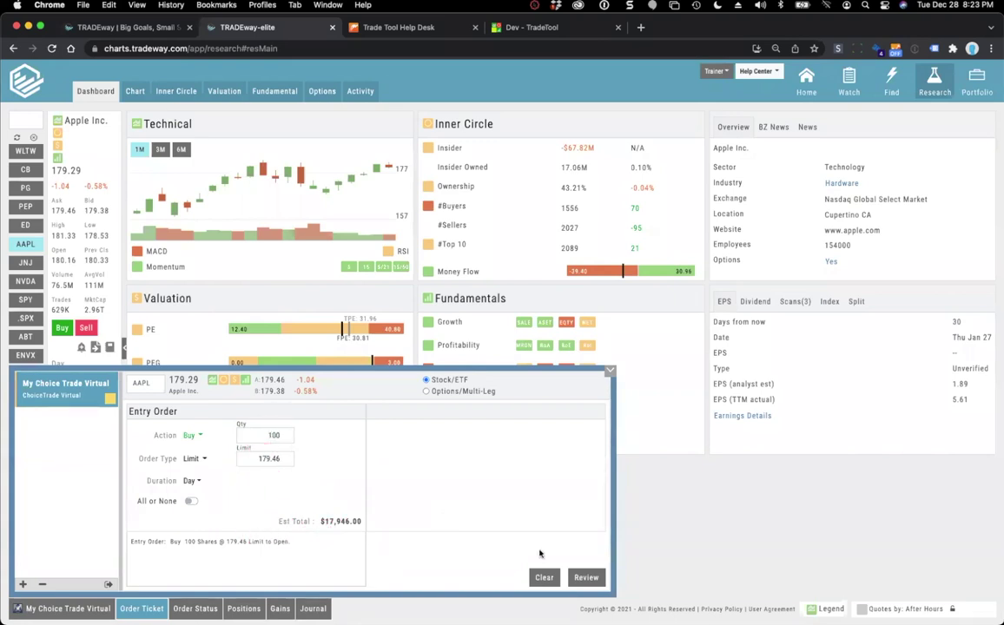
Step: Review and submit the 100-share AAPL buy at 179.46 limit, then close the order status panel
click(588, 577)
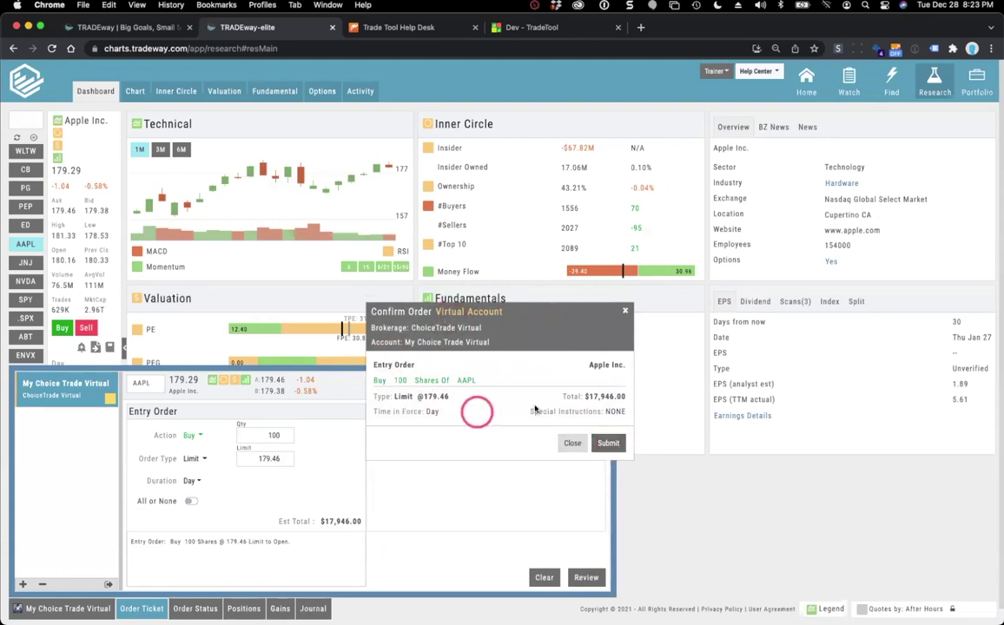
click(608, 446)
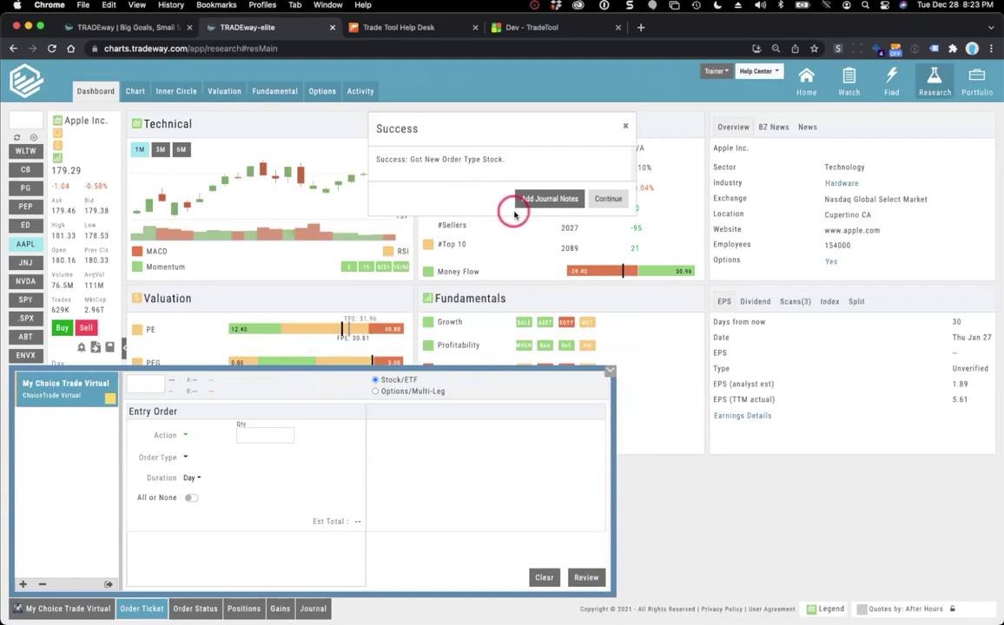
click(608, 198)
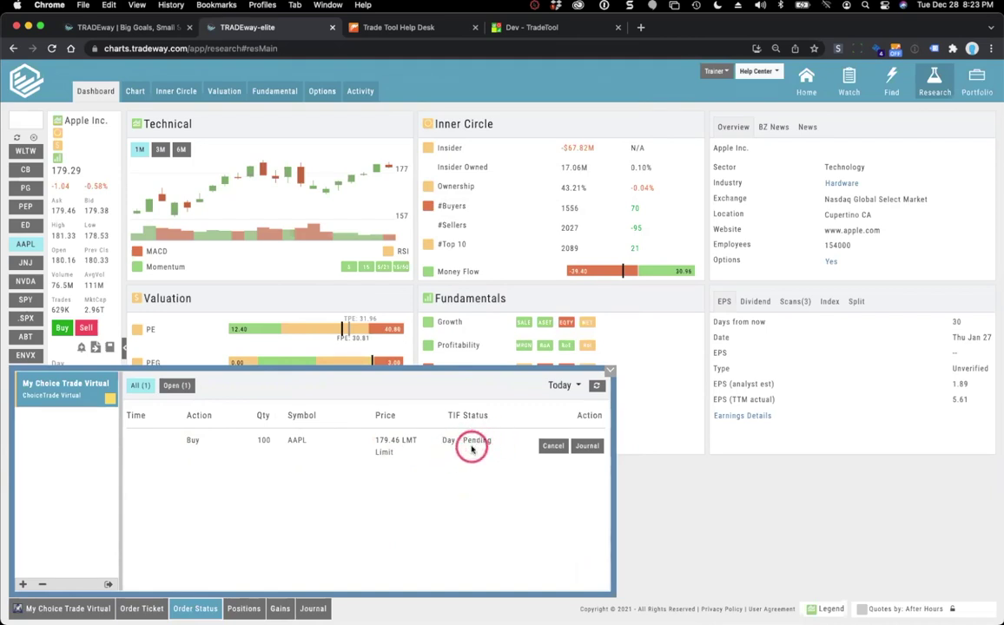
click(571, 108)
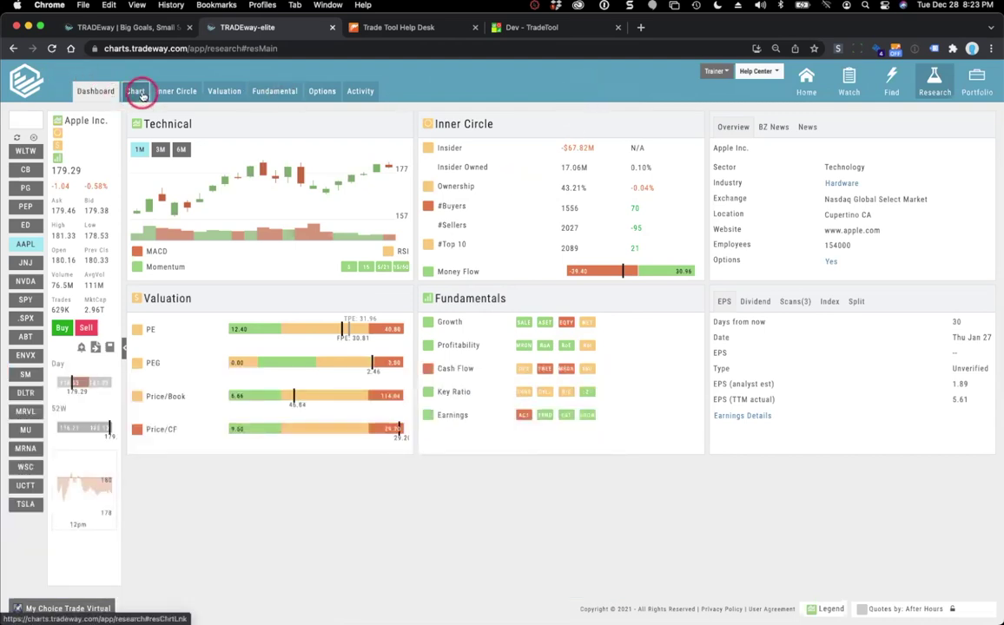
Step: Visit Watch, return to Home Market, and show Large Cap stocks as mini-chart tiles
click(848, 87)
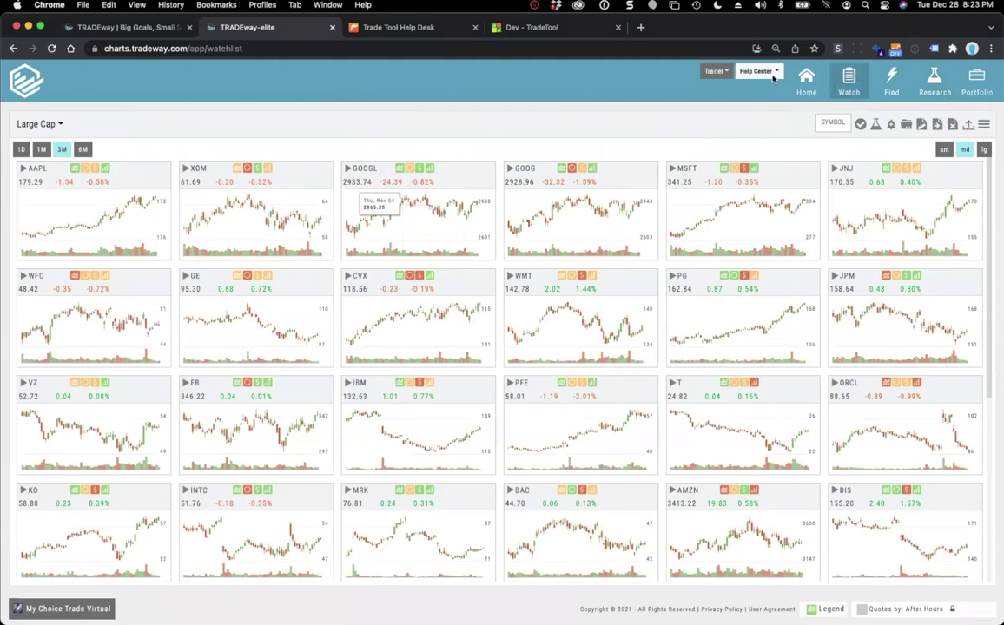
mouse_move(803, 78)
click(766, 109)
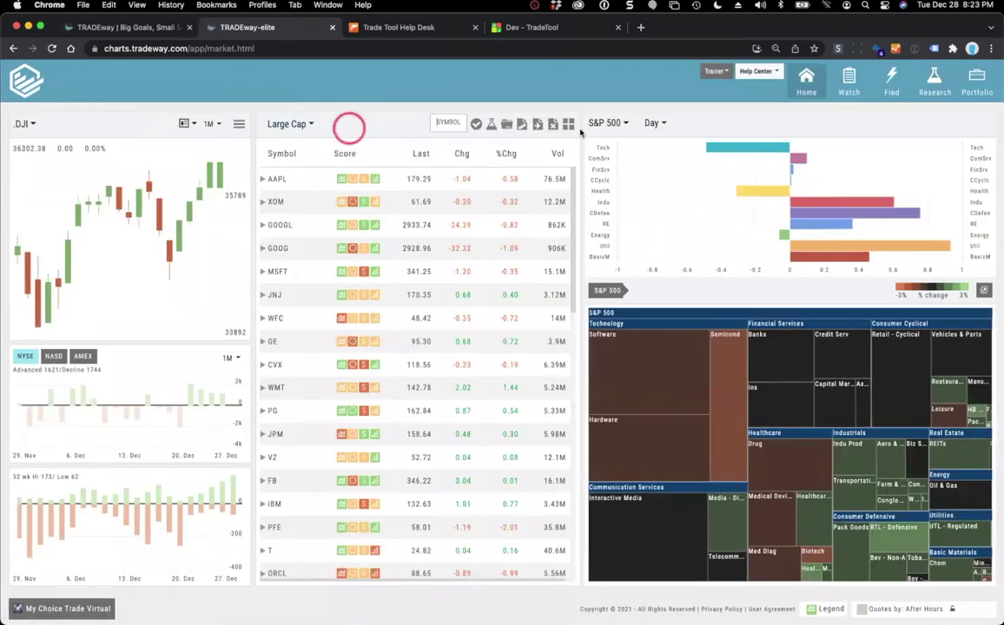
click(569, 124)
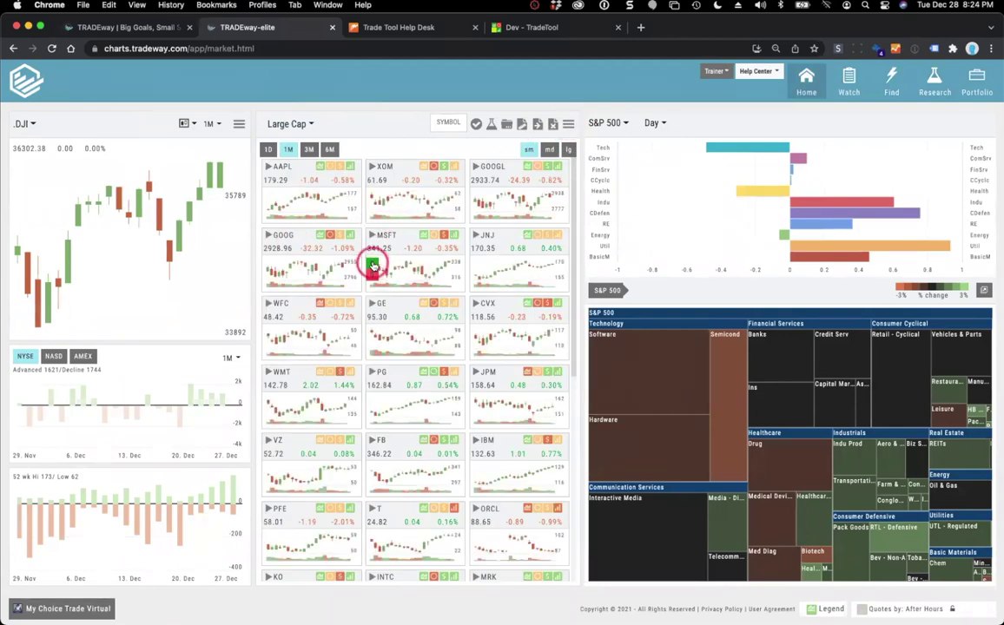
Step: Open and close an MSFT buy ticket, then view the virtual account's $182,054.00 buying power
click(372, 264)
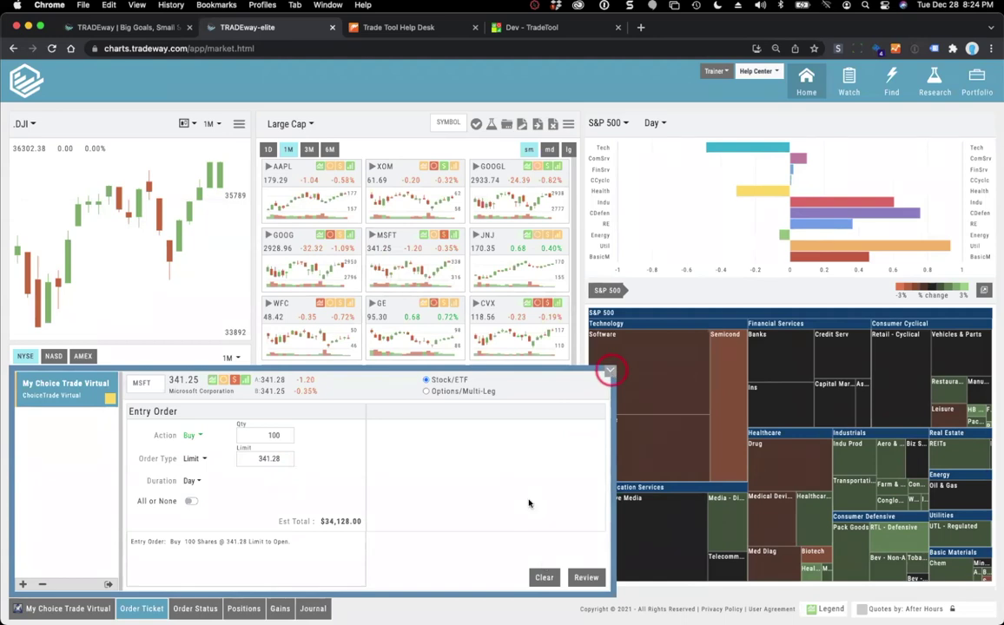
click(406, 106)
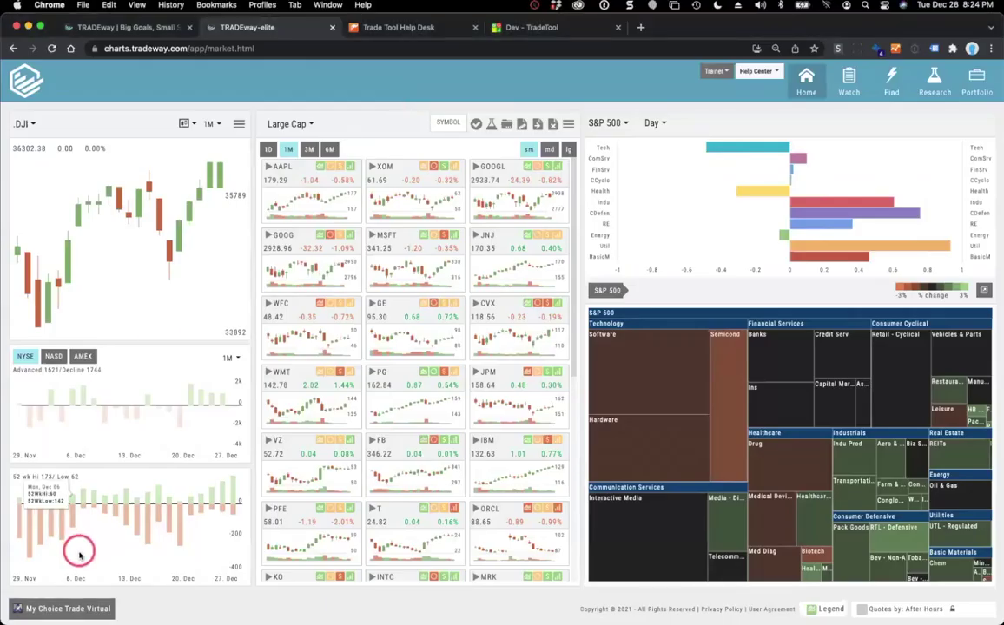
click(65, 608)
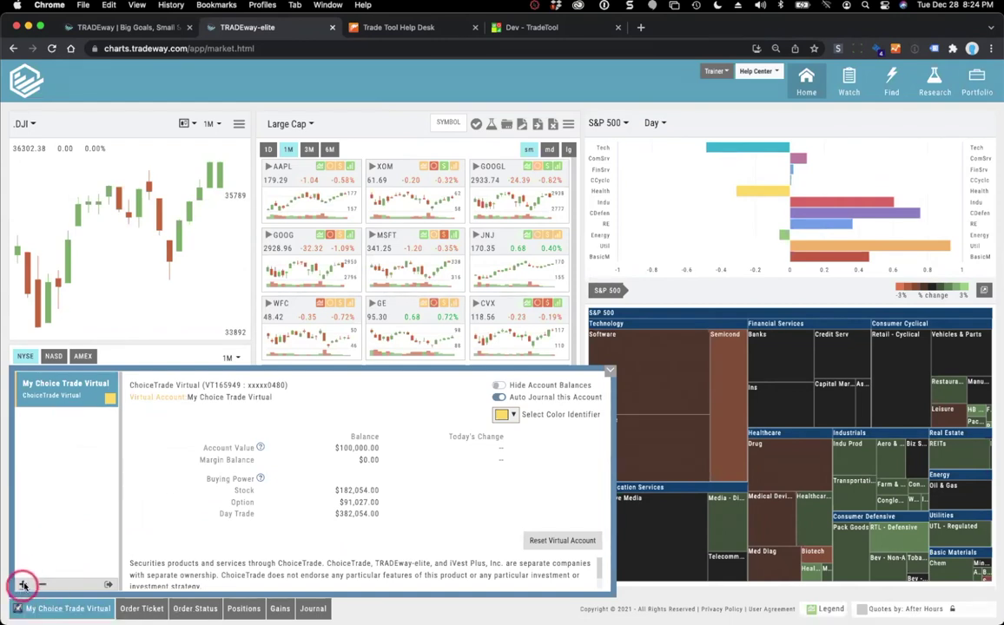
Step: Open an empty Add Account form beside the My Choice Trade Virtual account
click(23, 585)
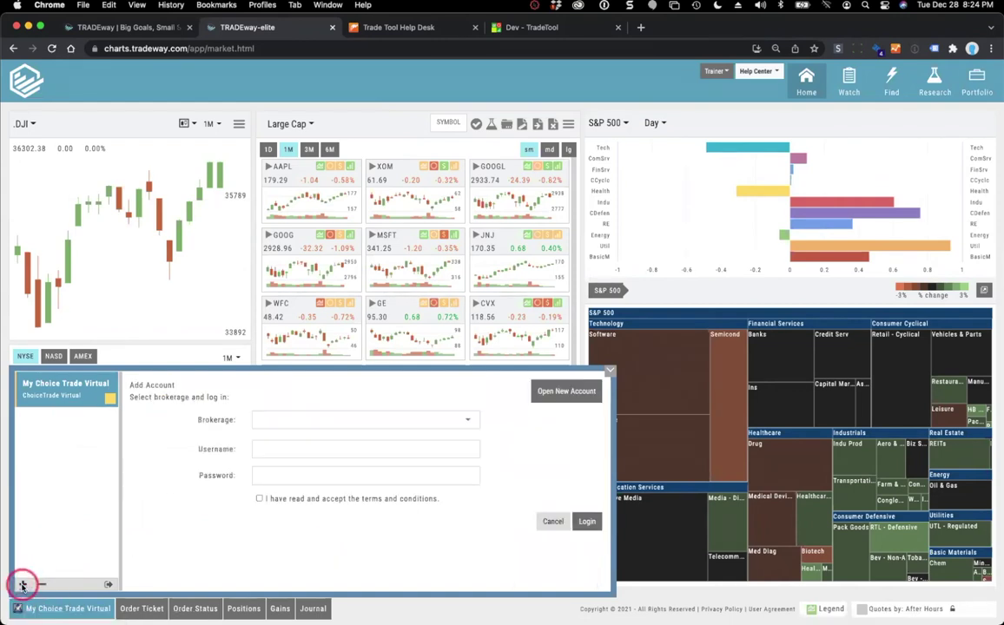
Step: Choose E*TRADE as the brokerage, accept the terms, and continue to the E*TRADE log-on
click(369, 417)
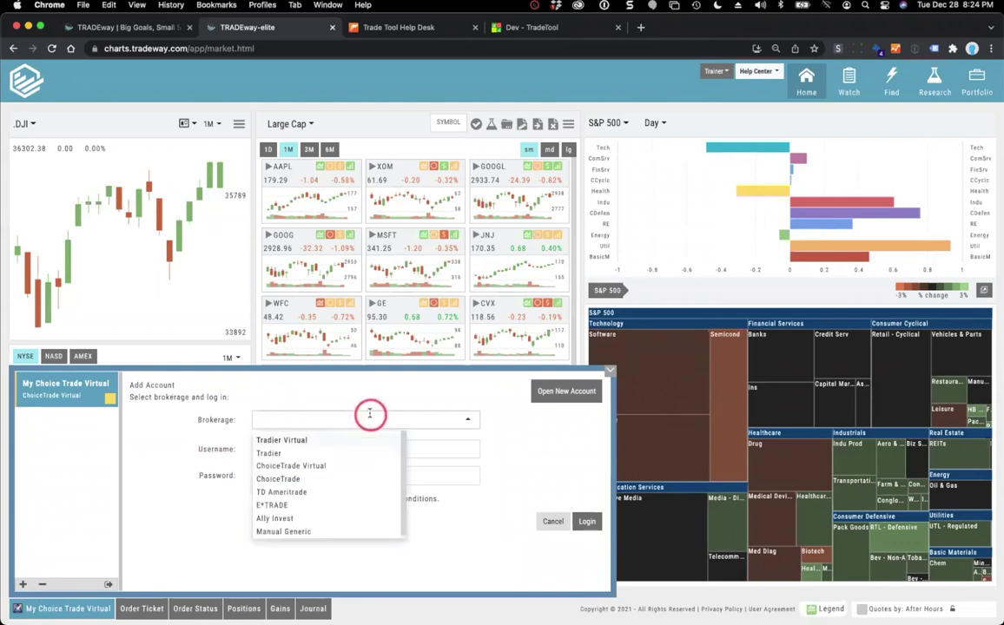
click(271, 505)
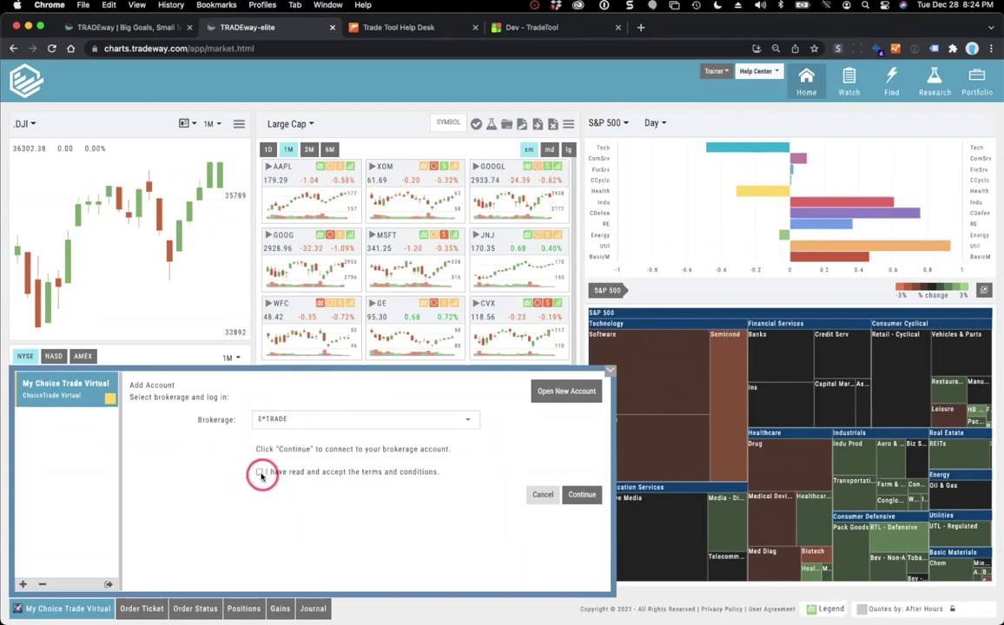
click(258, 472)
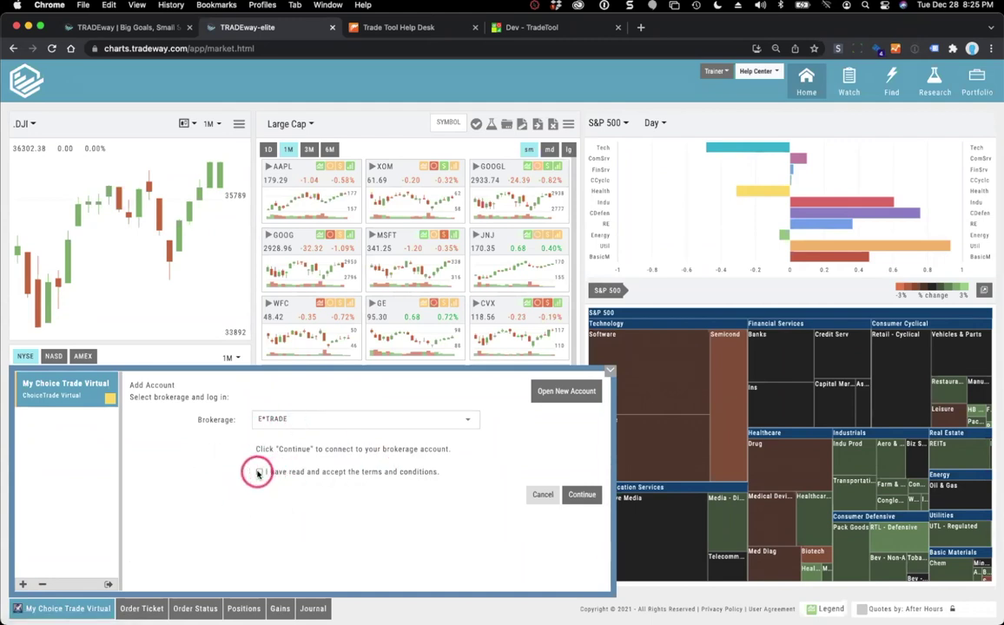
click(578, 494)
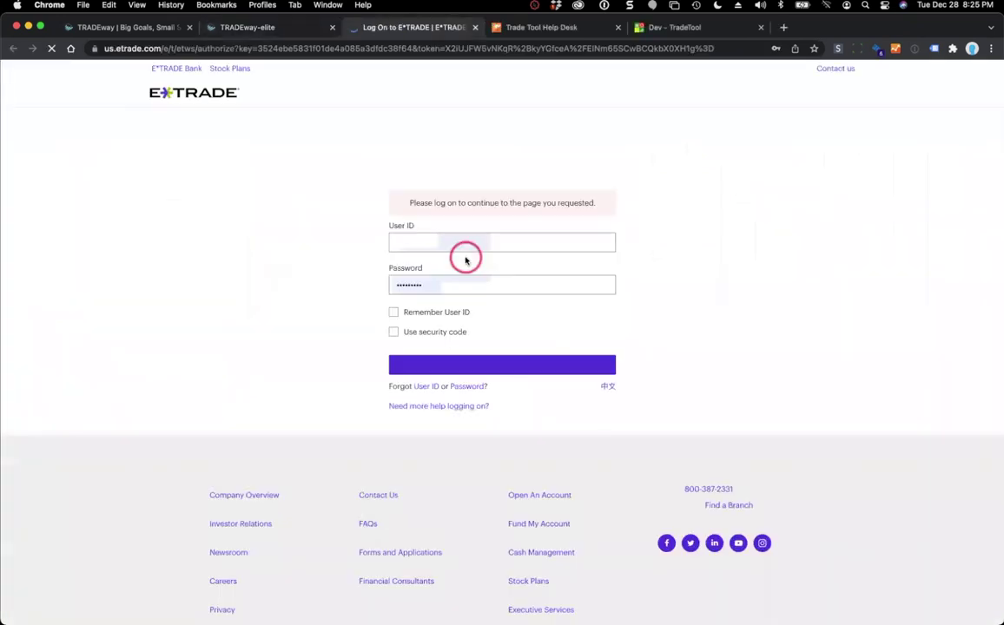
Step: Log on to E*TRADE with the user ID and password, then accept the data-sharing terms
click(478, 241)
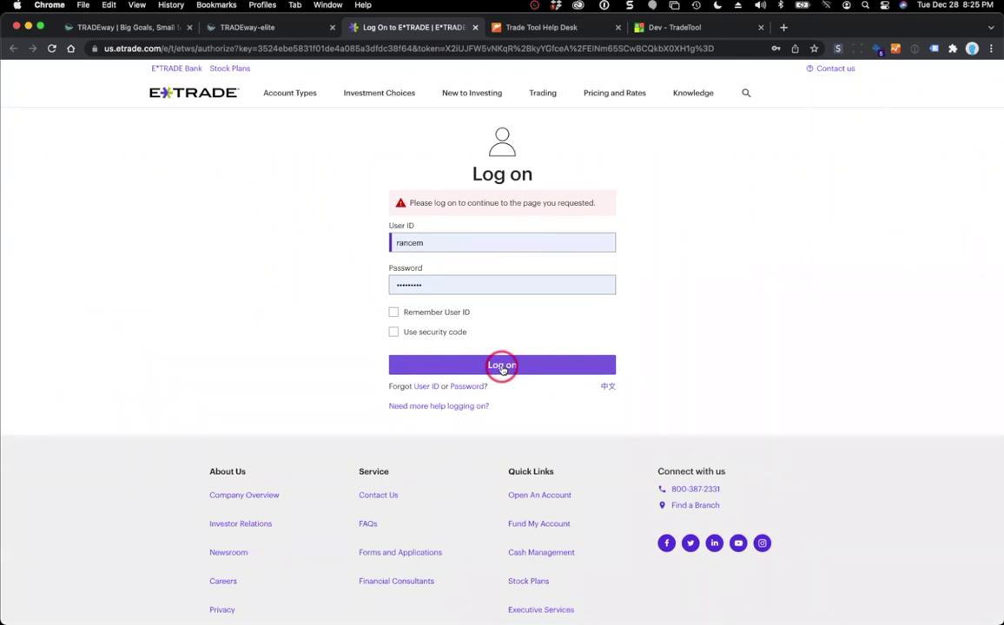
click(502, 366)
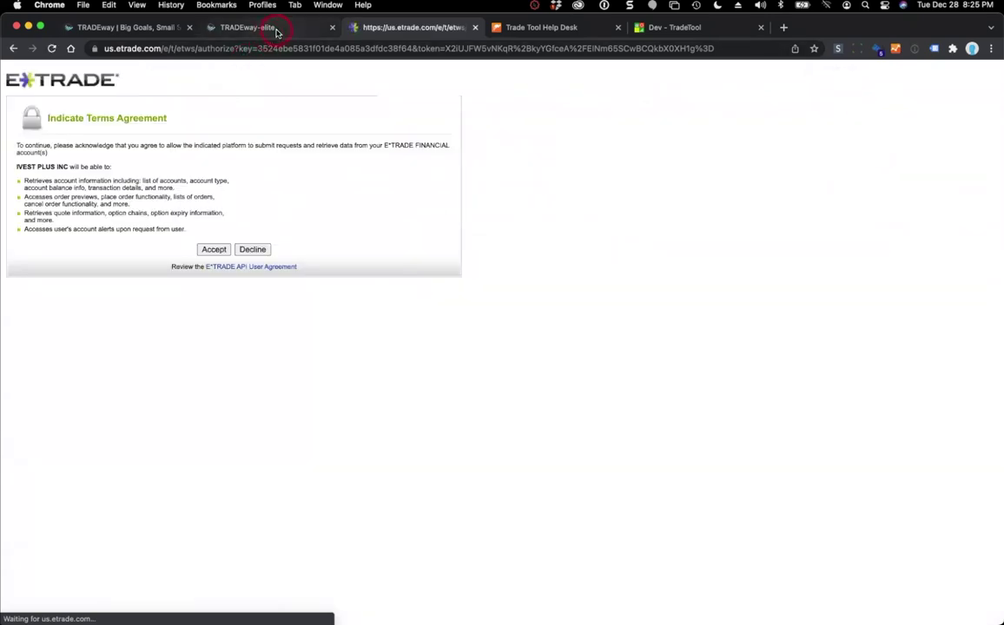
click(213, 250)
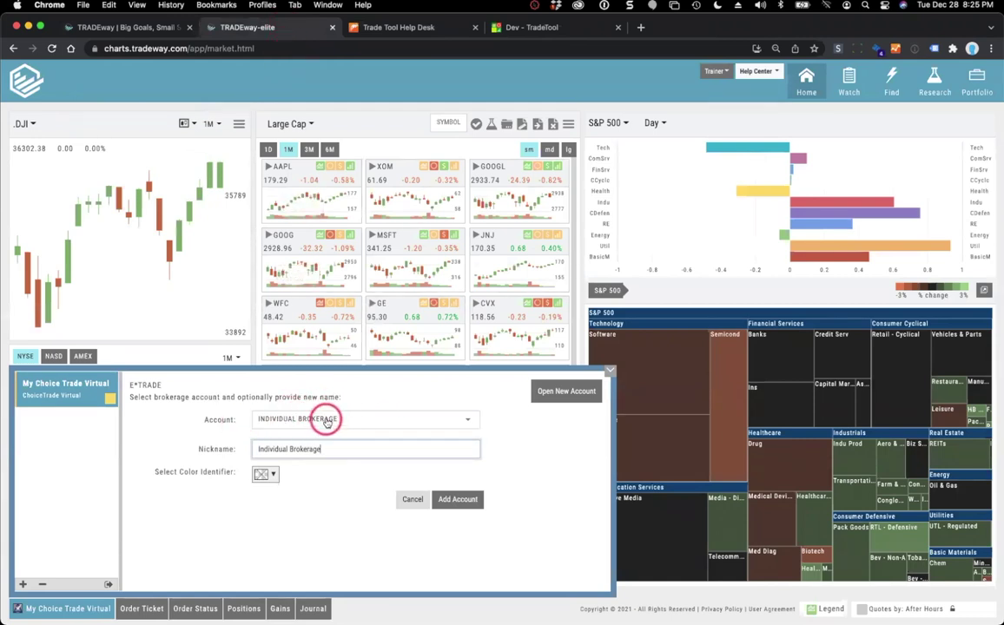
Step: Nickname the E*TRADE account 'ETrade Account', give it a green colour tag, and add it
drag(343, 448, 251, 446)
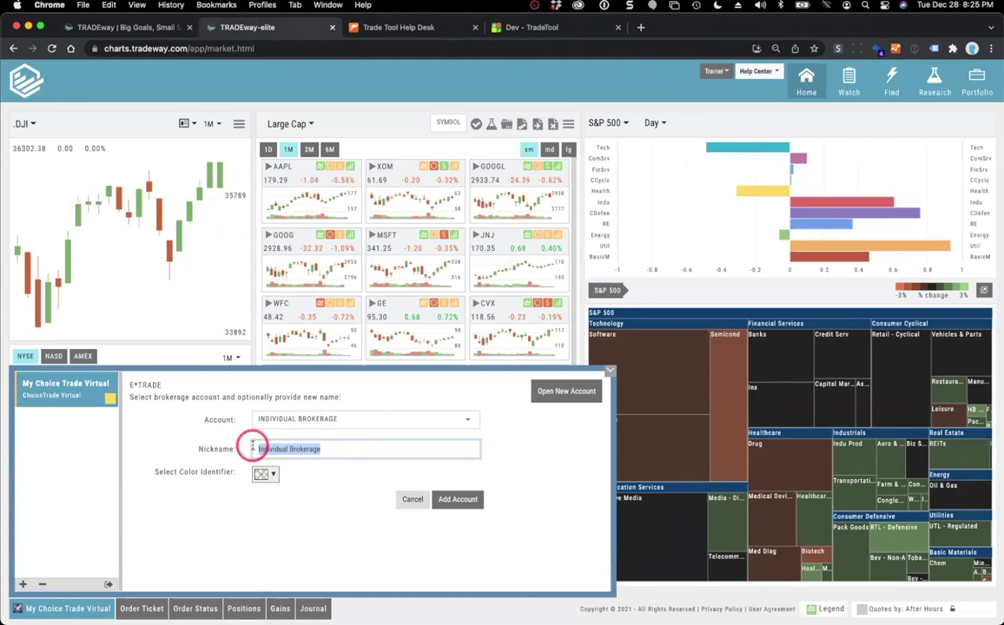
text(ETrade Account)
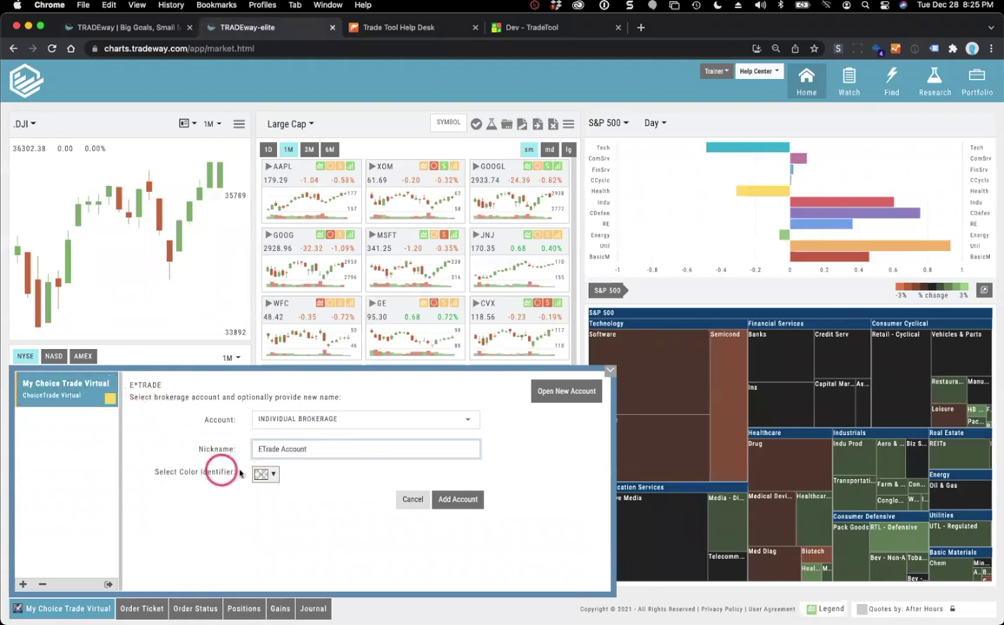
click(274, 476)
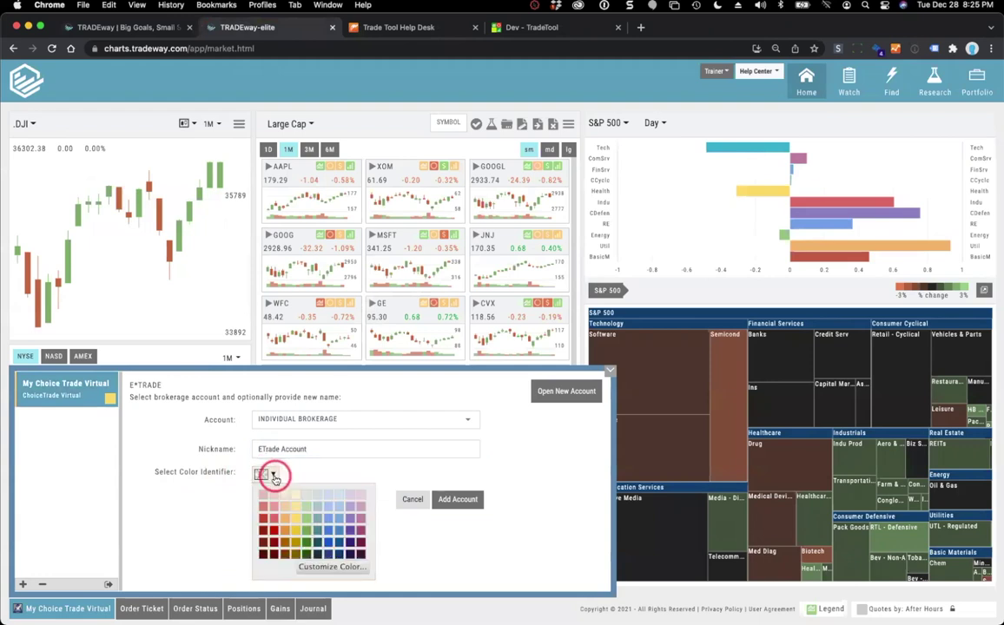
click(301, 528)
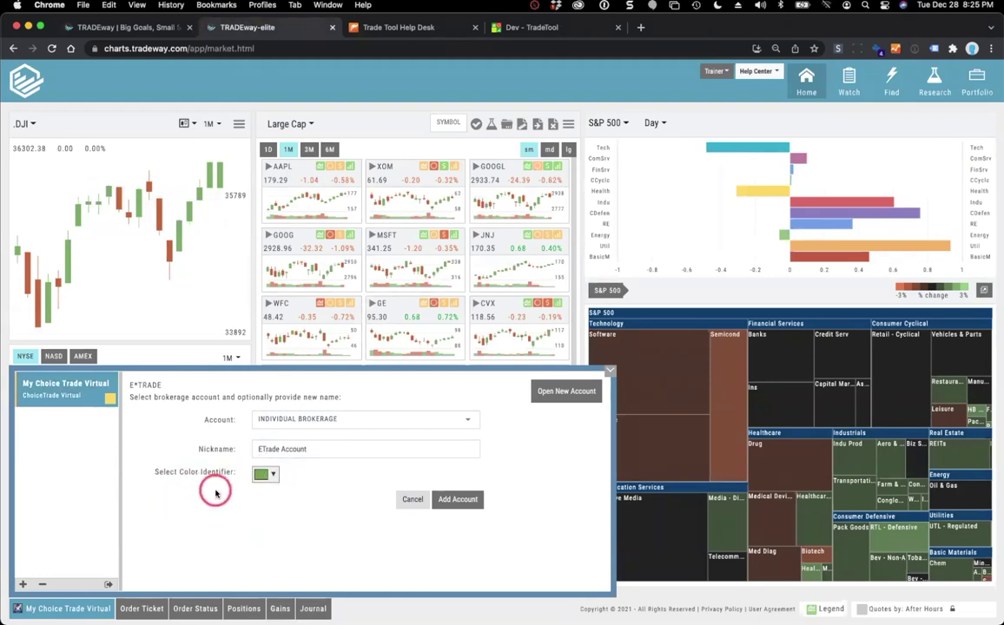
click(460, 500)
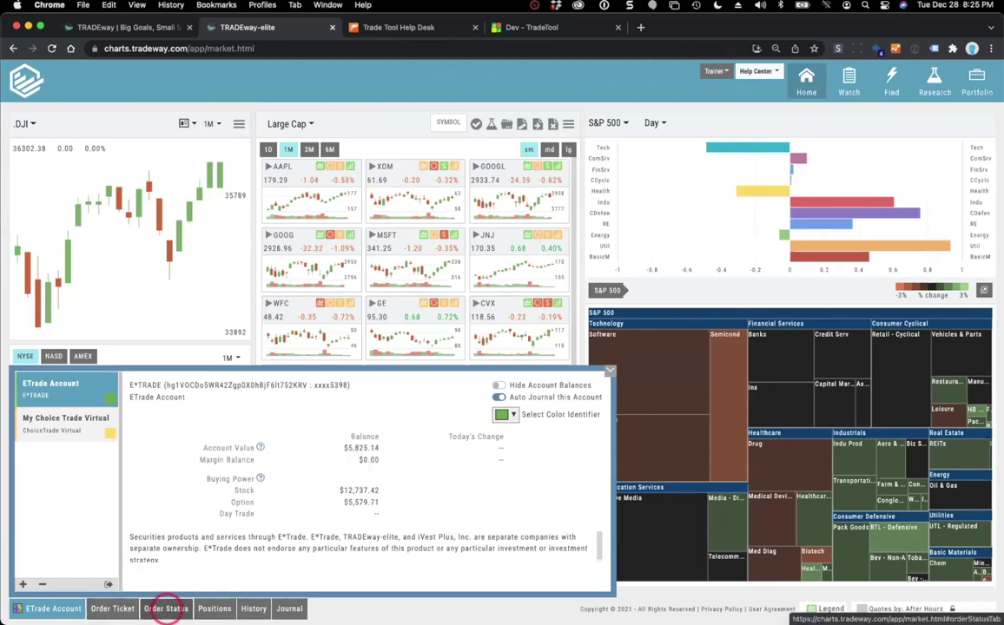
Step: Check the ETrade Account's order status, IBM and MJ positions and history, then collapse the account panel
click(165, 608)
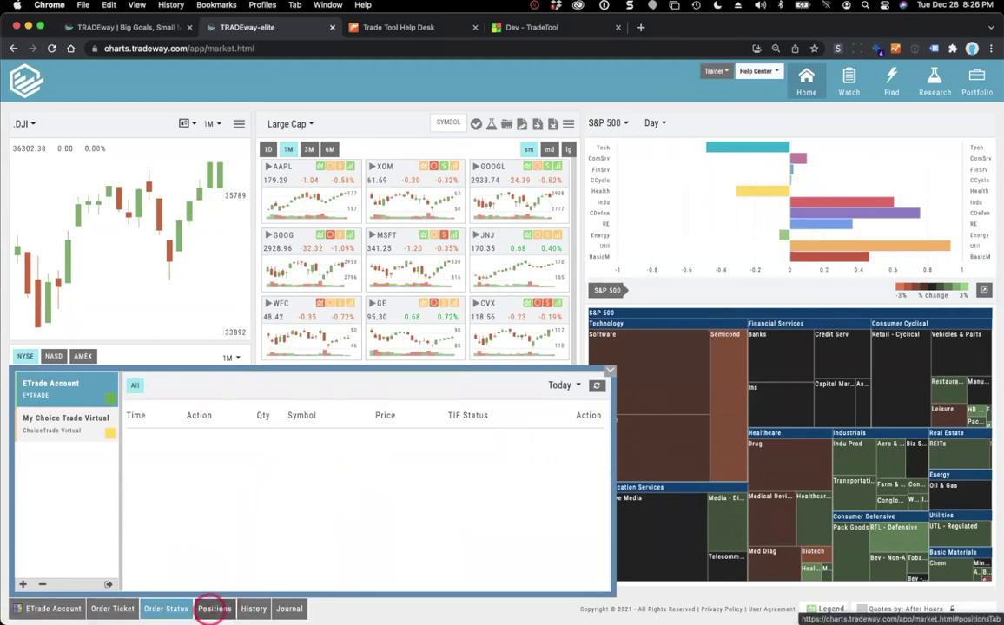
click(214, 608)
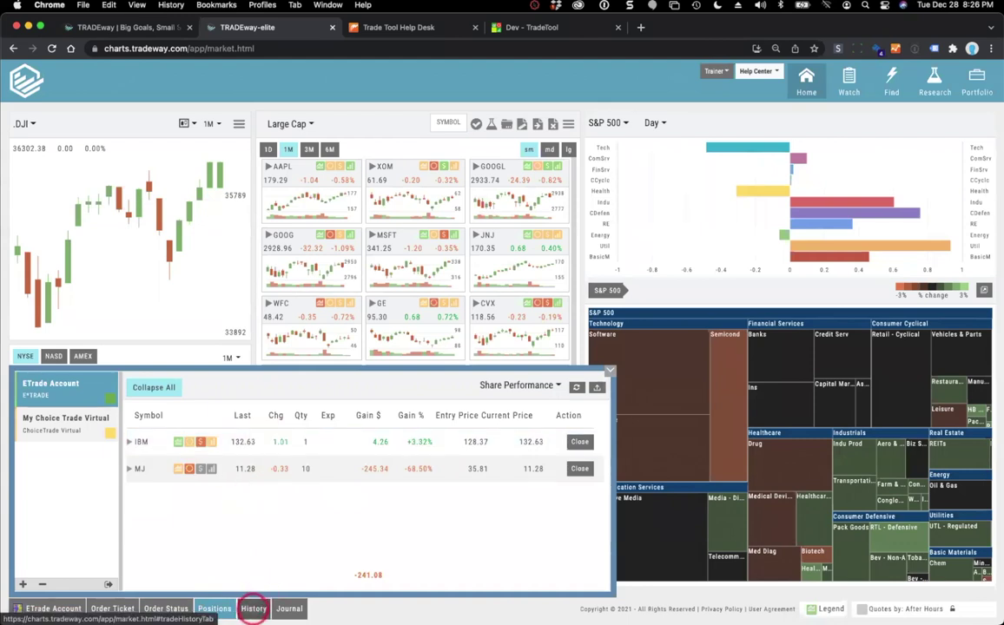
click(254, 608)
click(263, 503)
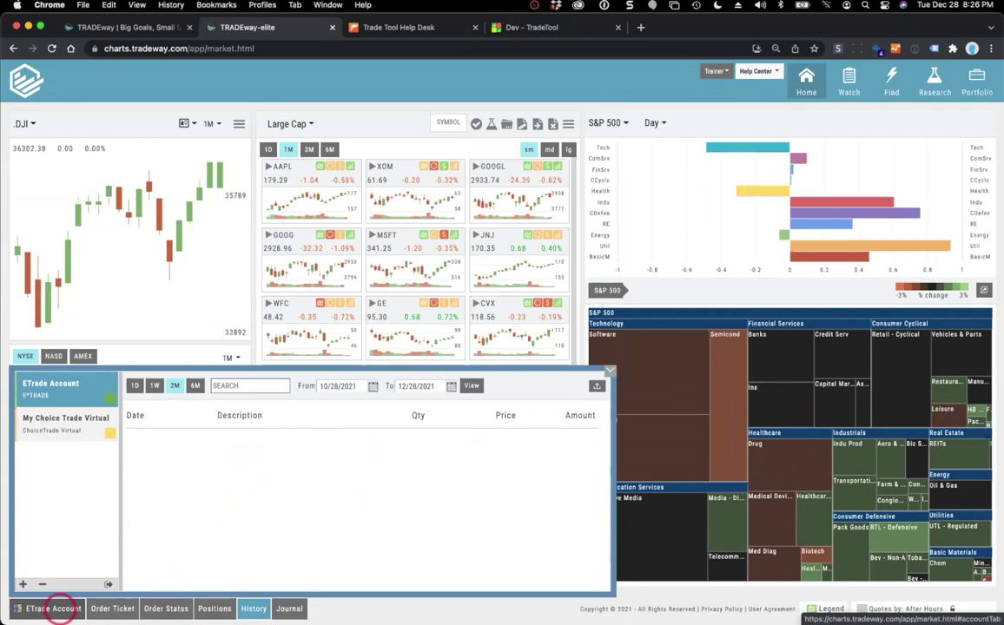
click(184, 563)
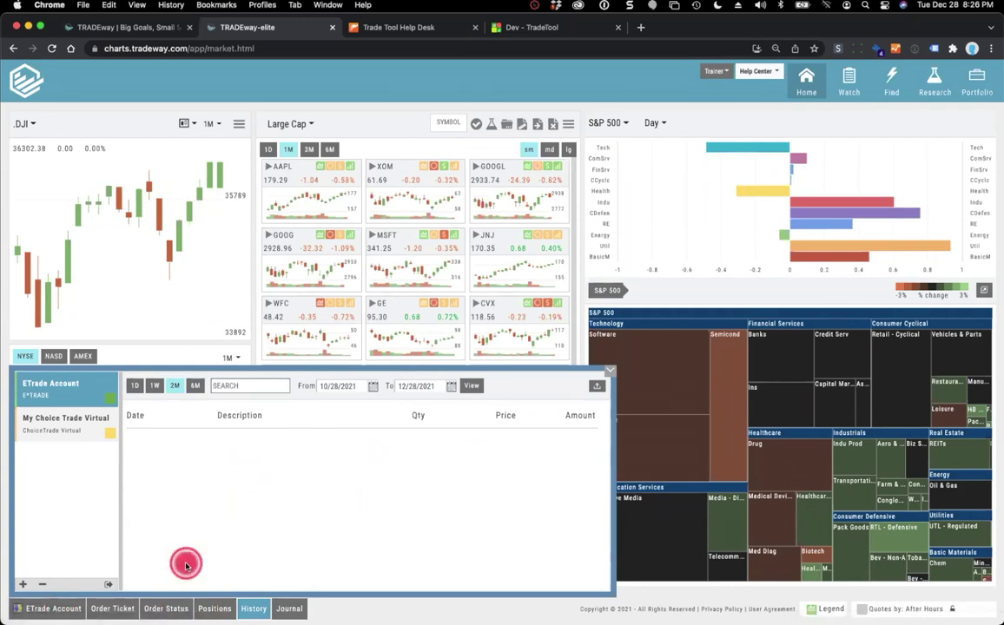
click(393, 123)
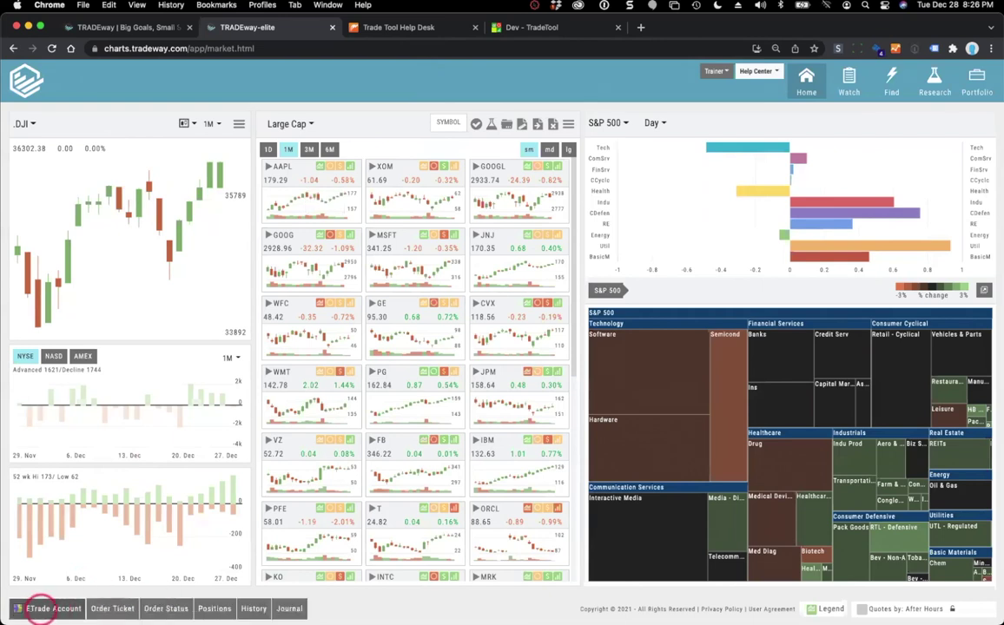
click(37, 611)
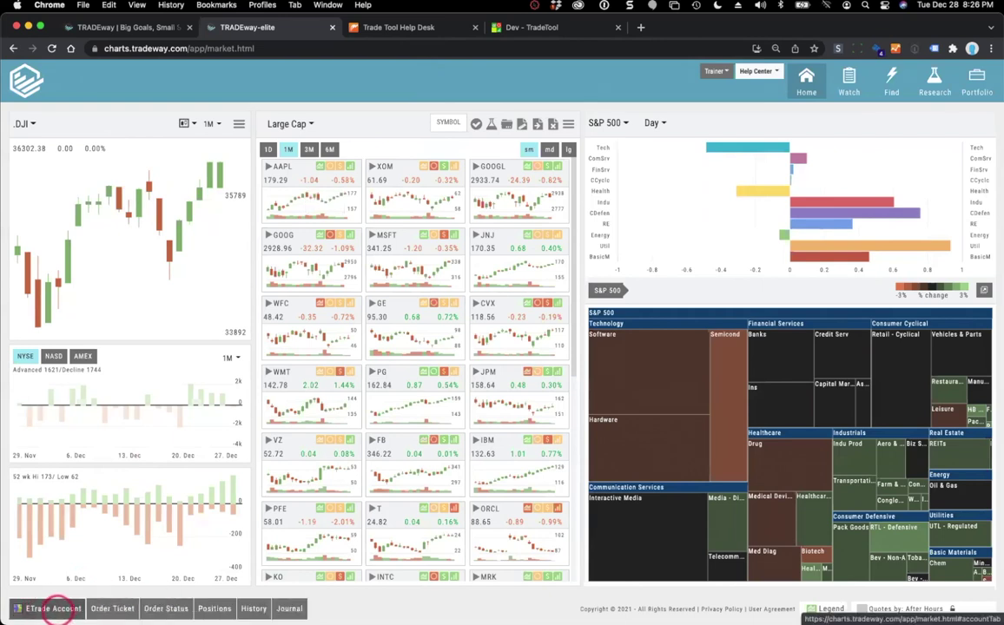
click(58, 425)
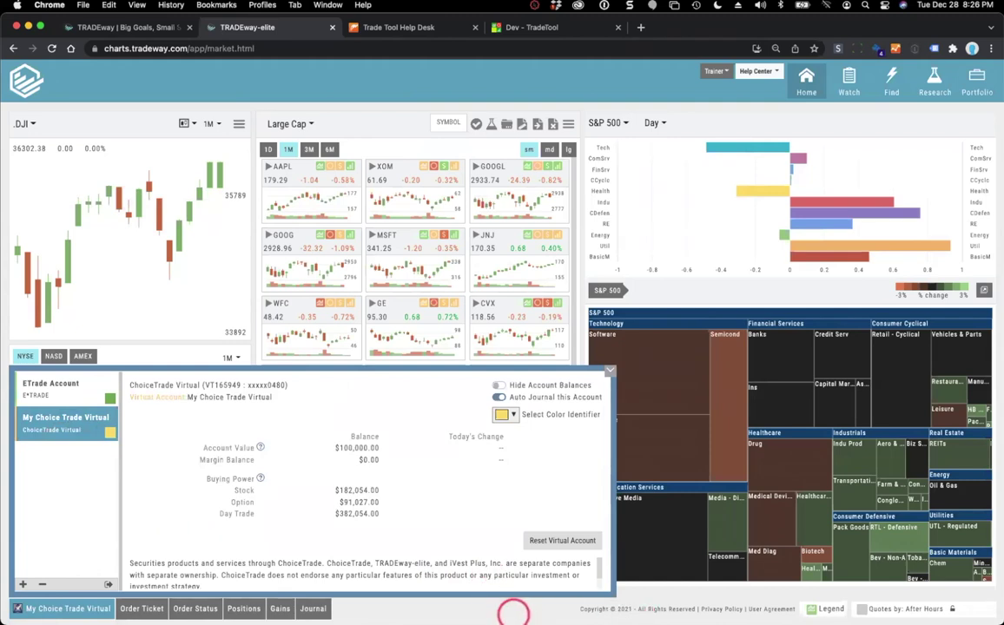
click(608, 374)
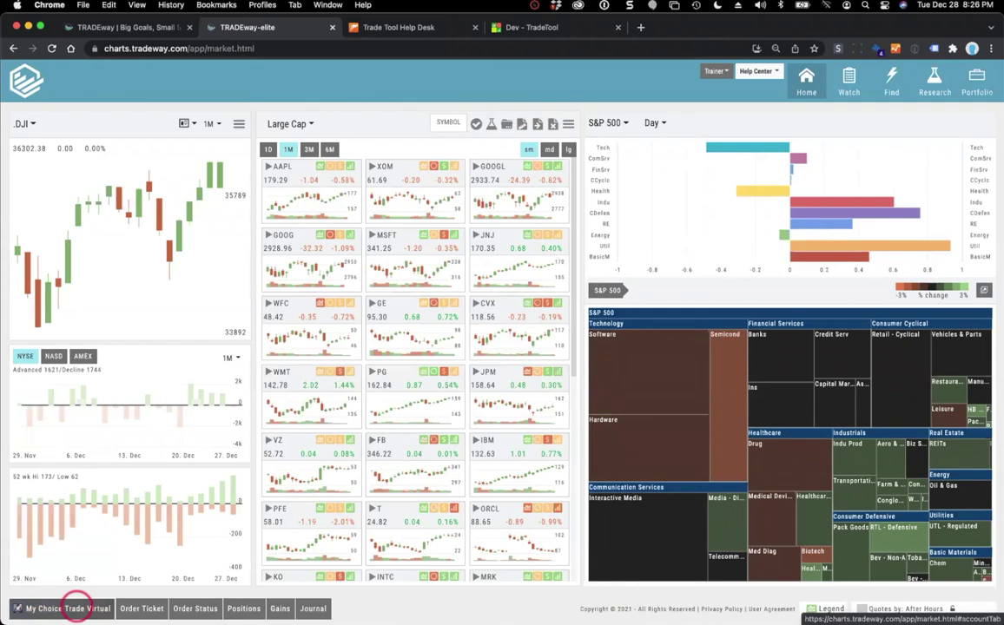
click(74, 608)
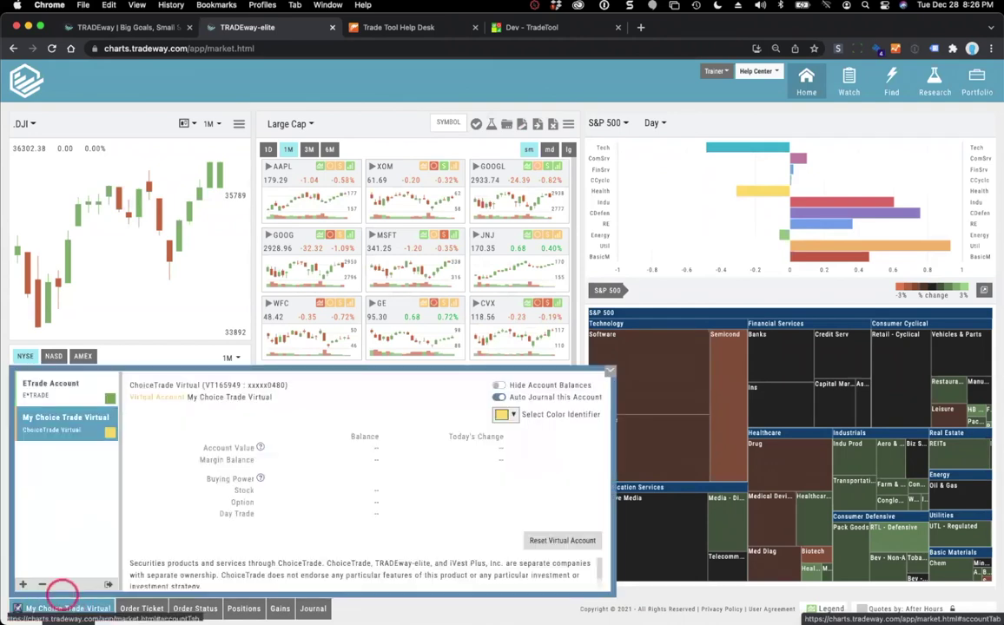
click(61, 386)
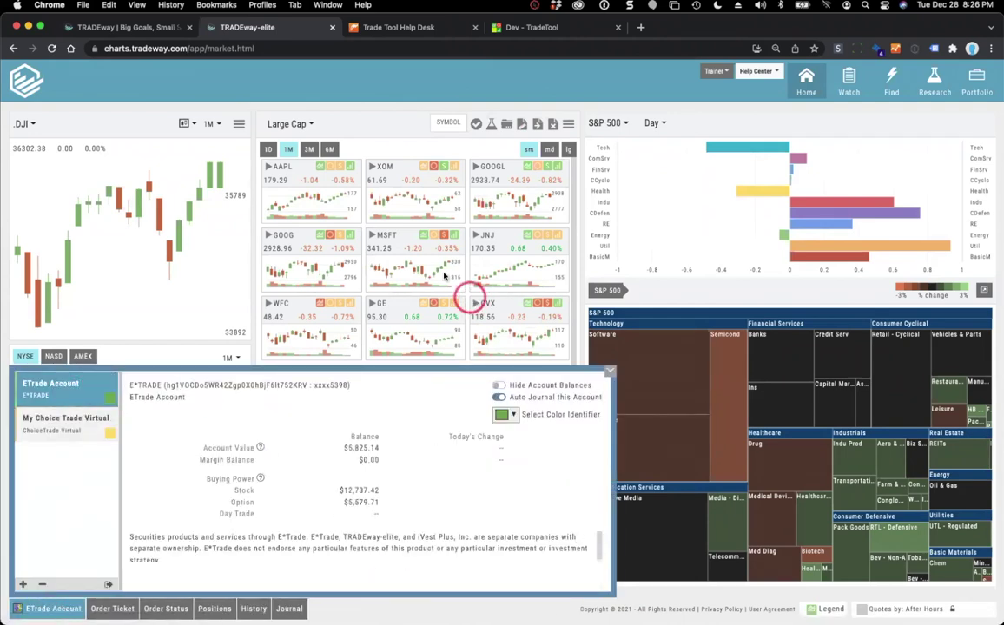
click(358, 144)
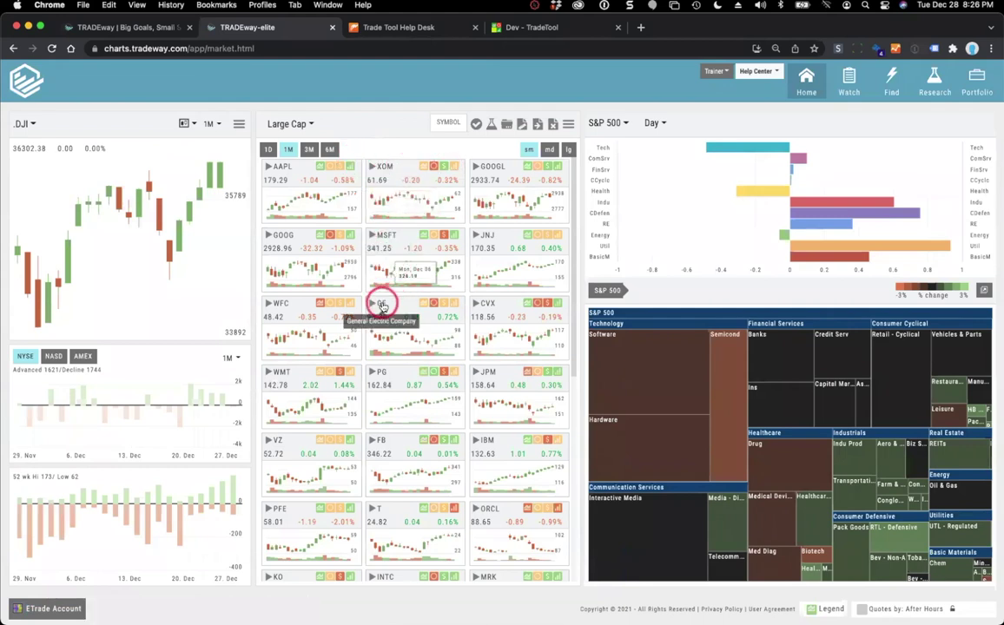
Step: From the Large Cap grid, review a 100-share WFC buy at 48.43 limit ($4,843.00) without submitting
click(285, 308)
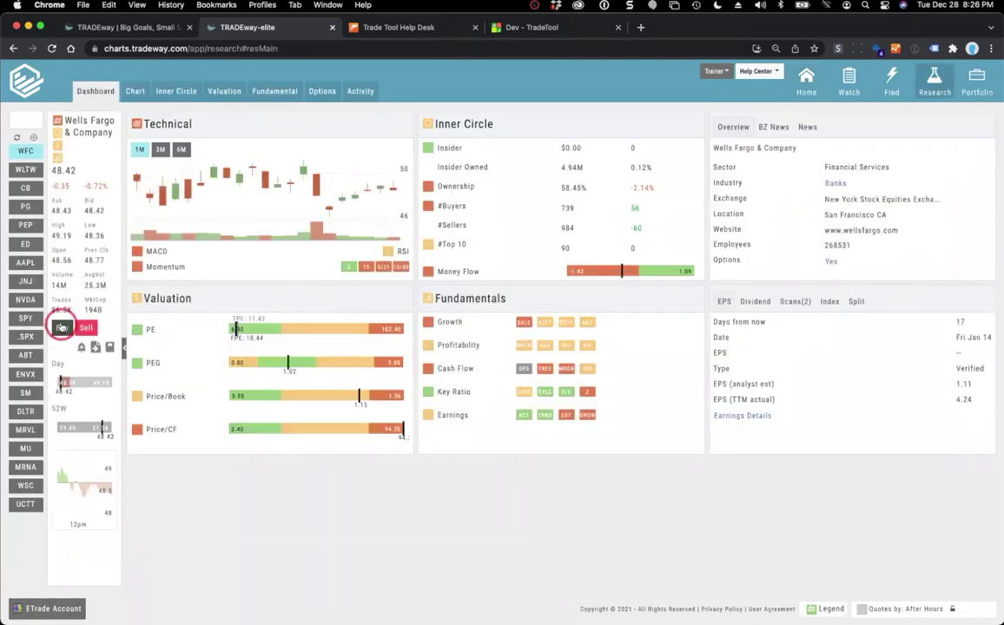
click(61, 330)
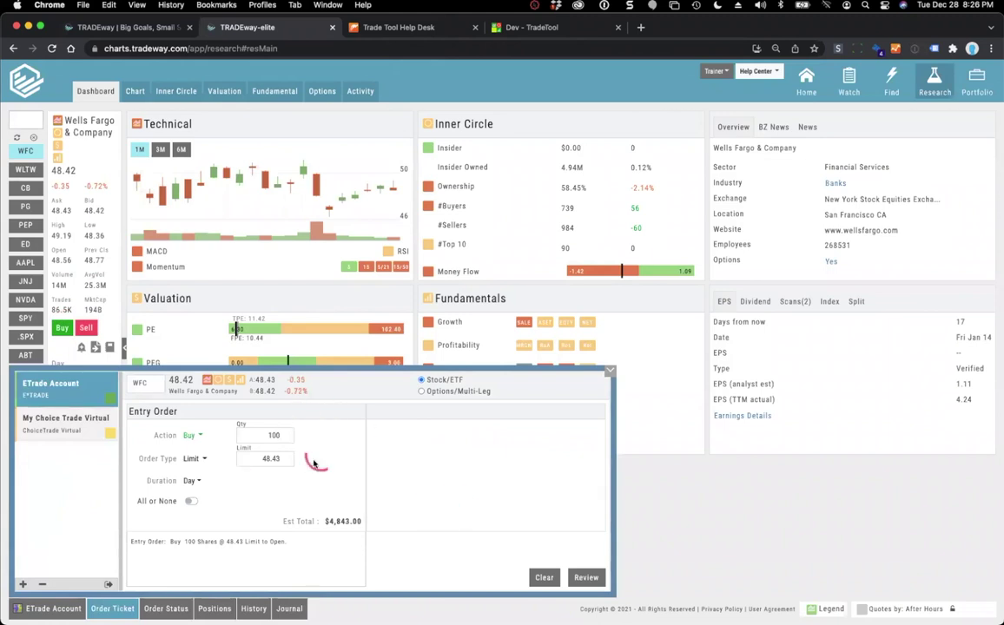
click(587, 579)
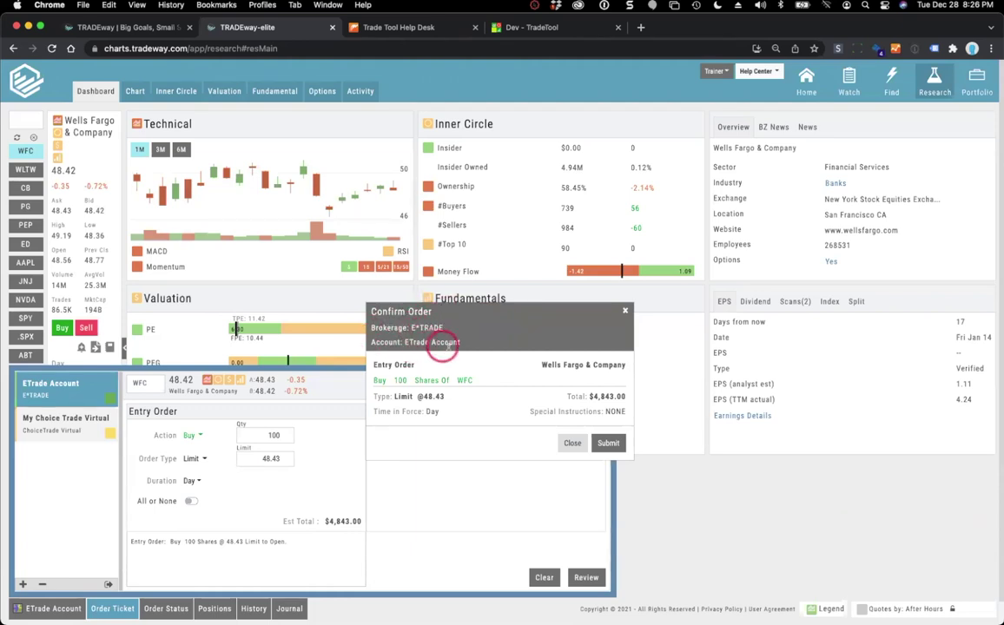
click(625, 312)
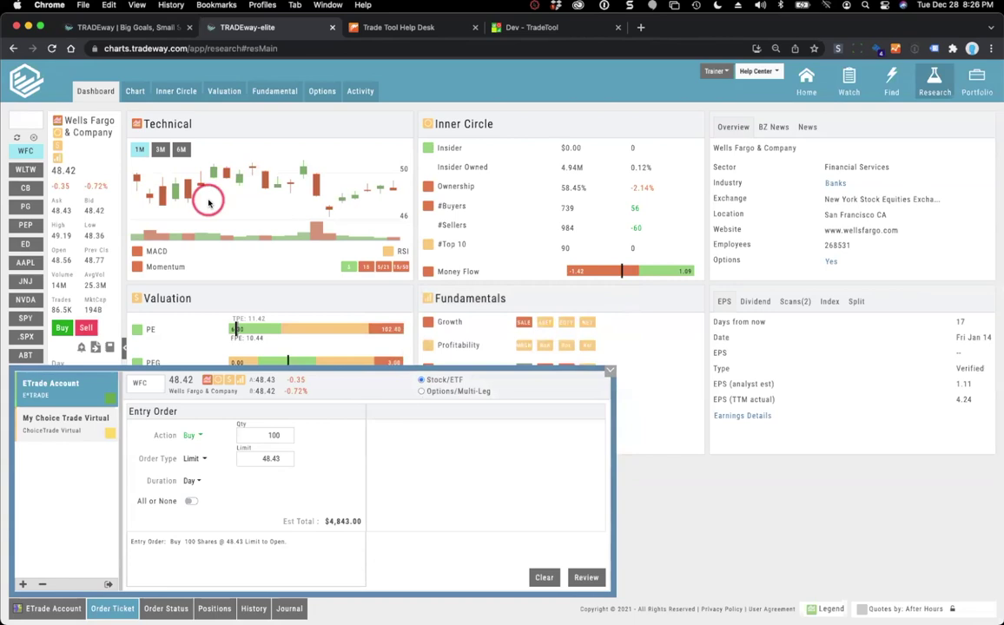